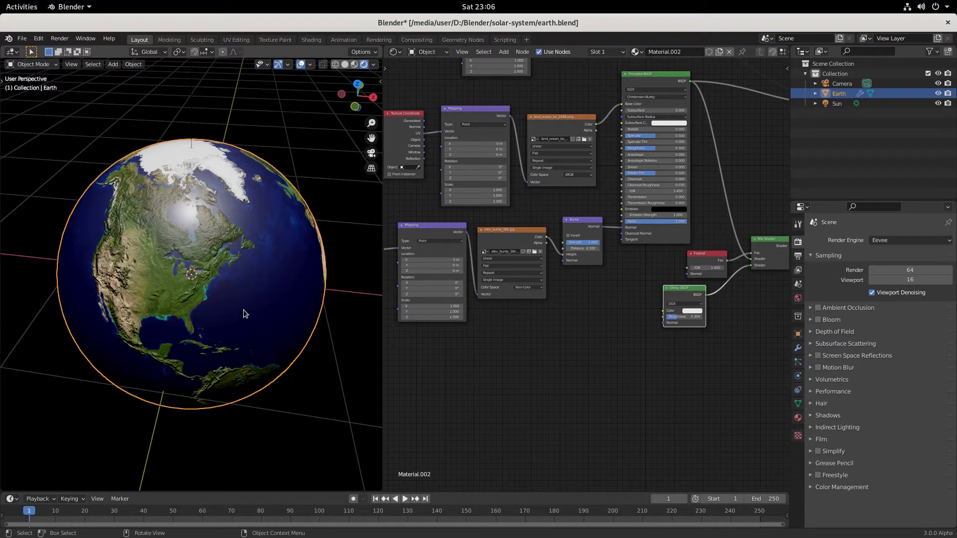
Turn on the Screencast Keys display for the 3D viewport.
middle_drag(195, 298, 101, 232)
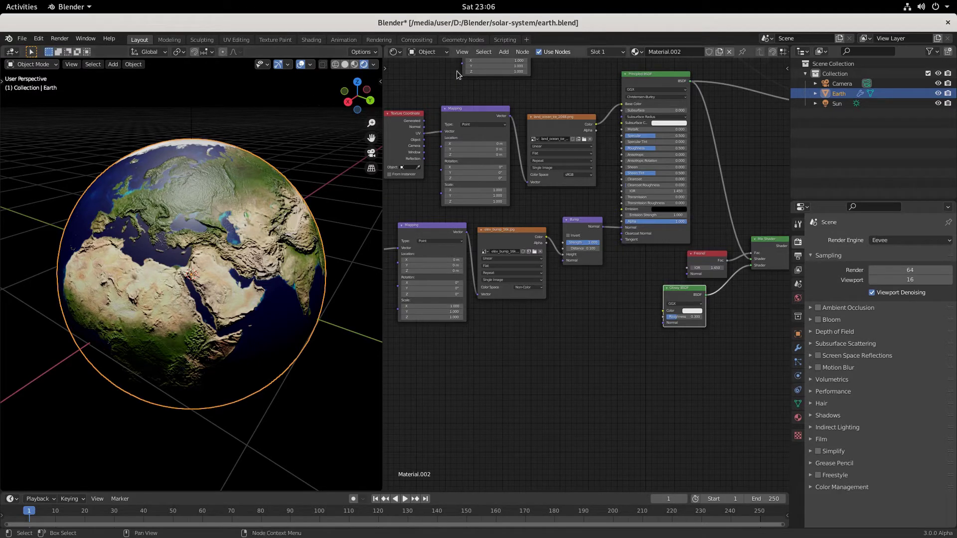
click(380, 81)
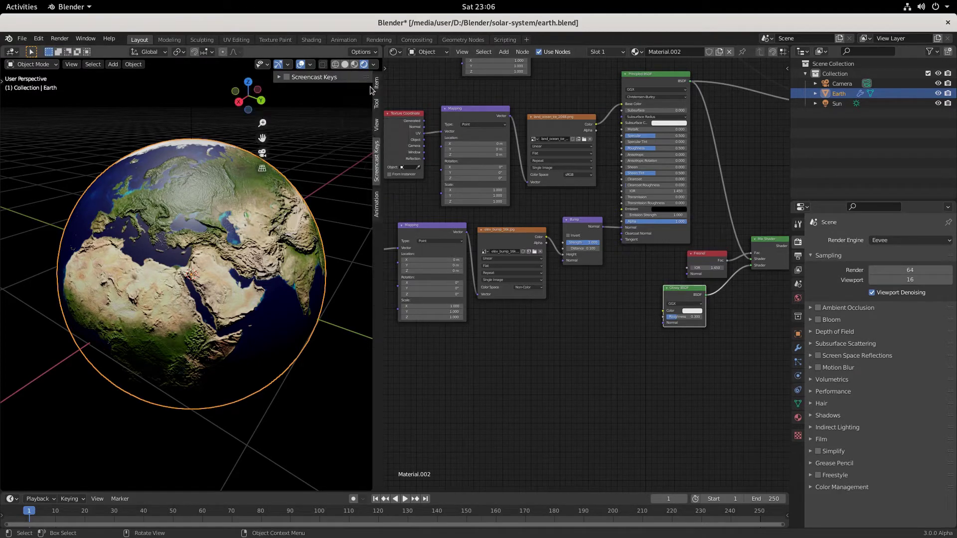
click(292, 86)
click(278, 77)
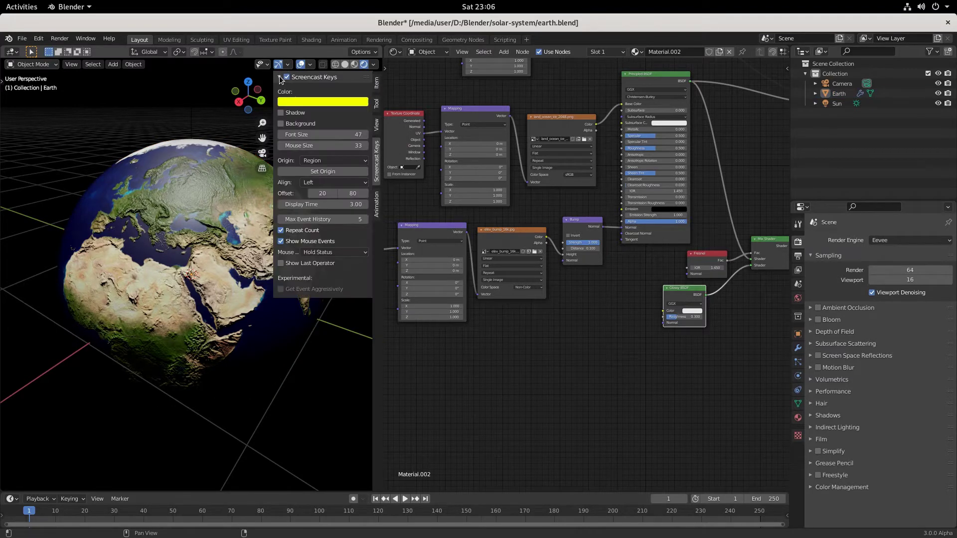
click(279, 77)
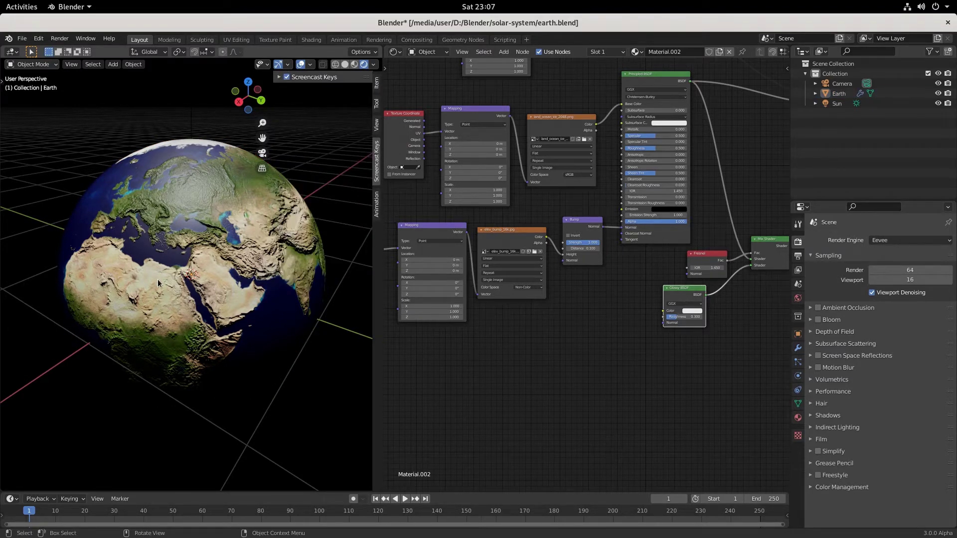
key(n)
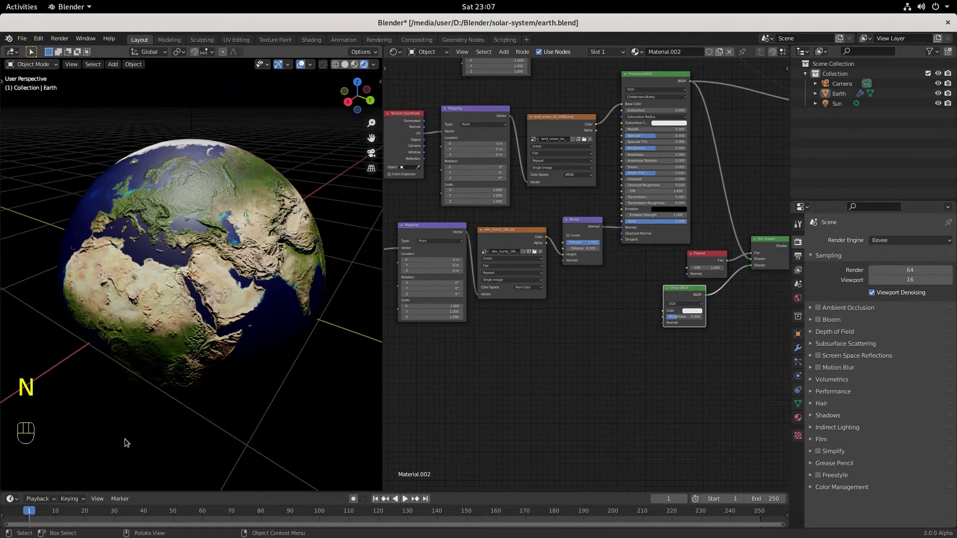
Duplicate the Earth sphere in place and rename the copy Cloud Layer.
click(208, 220)
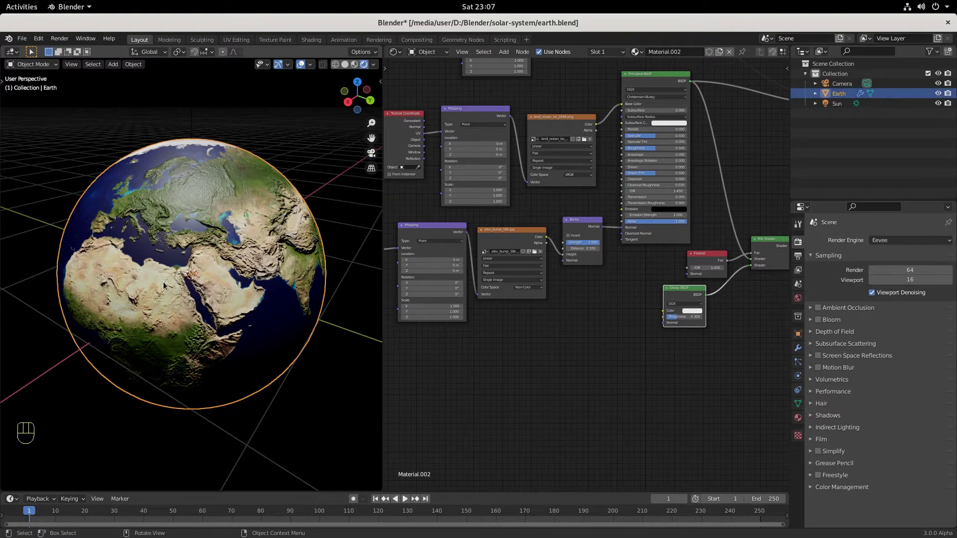
key(shift+d)
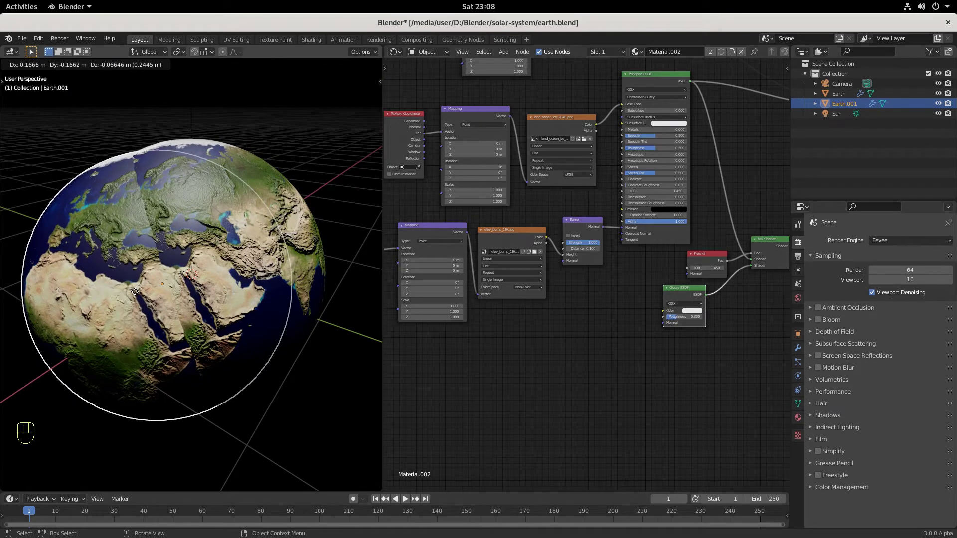
key(Escape)
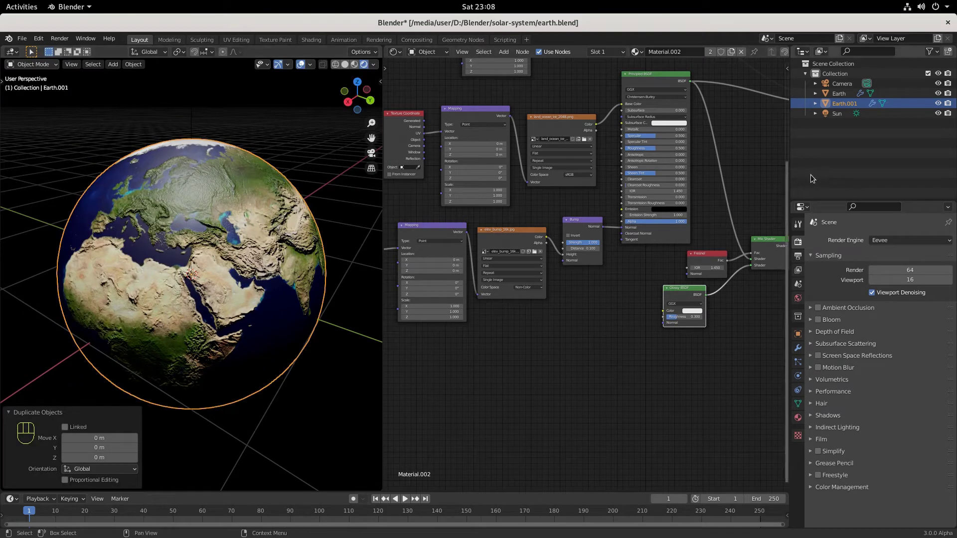
double_click(848, 102)
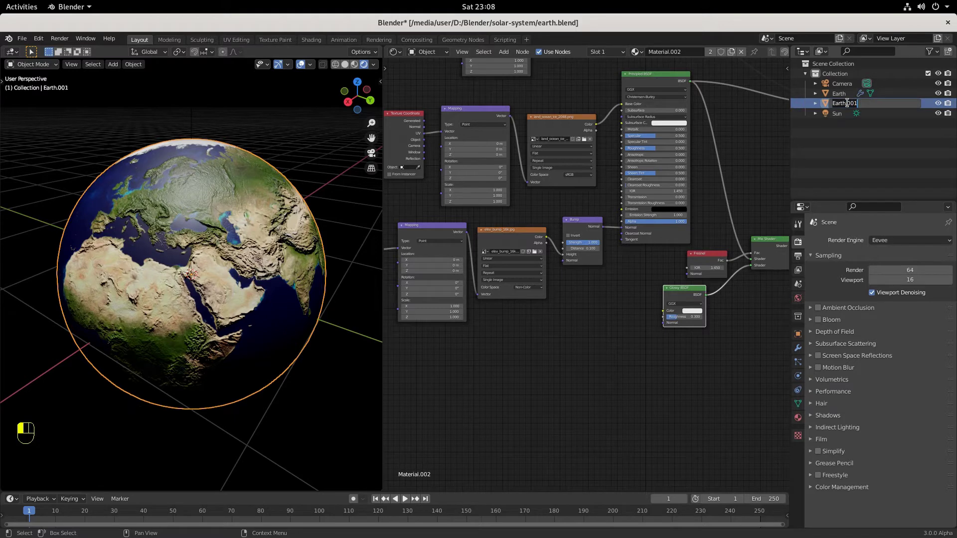
text(Cloud Layer)
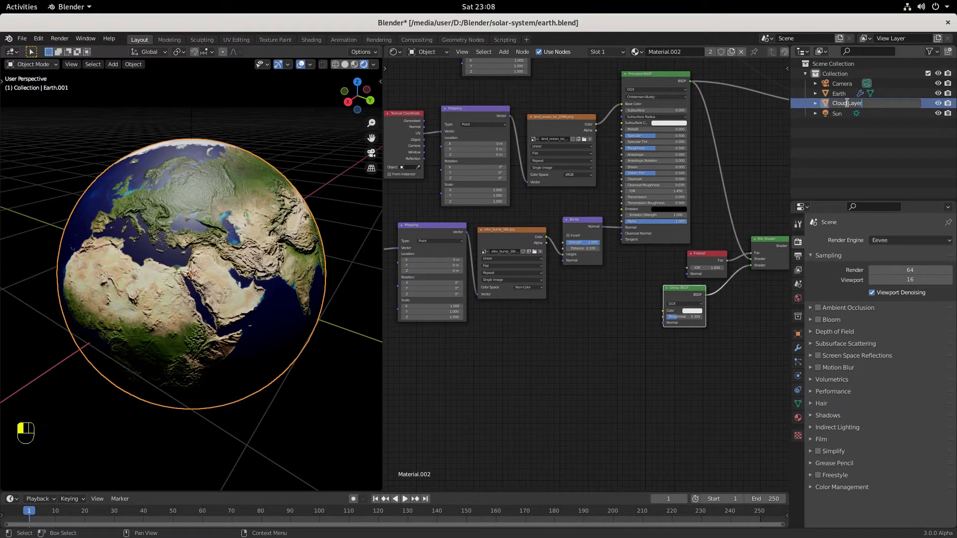
key(Return)
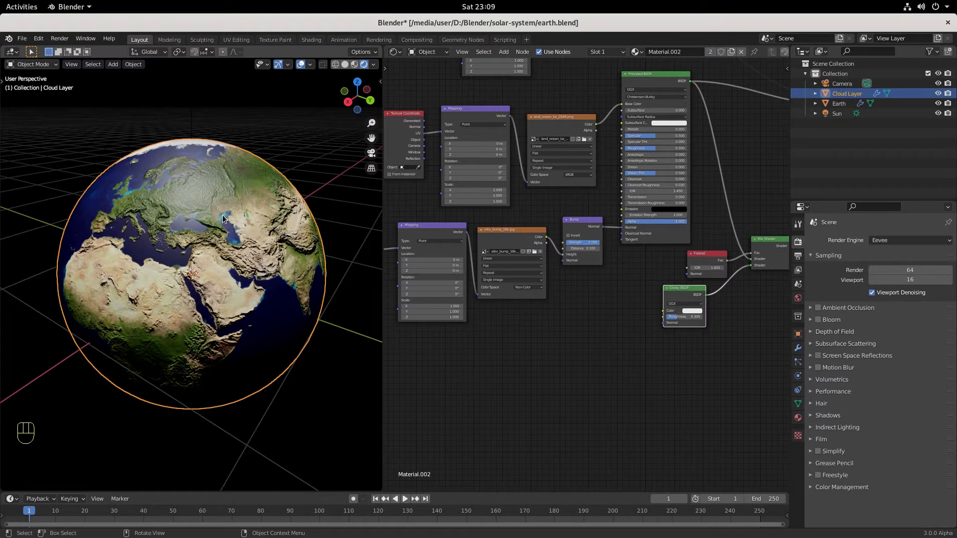
Scale the Cloud Layer sphere uniformly by a factor of 1.01.
key(s)
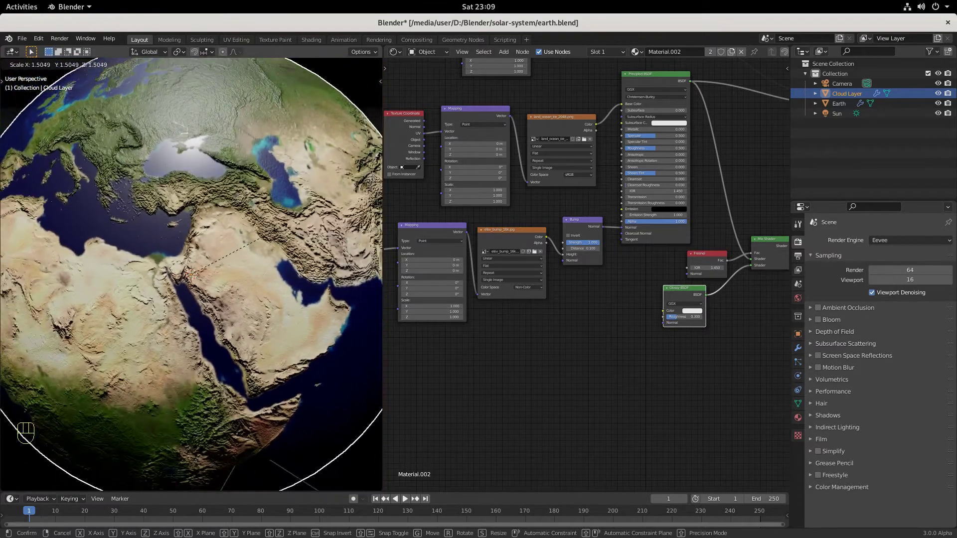
right_click(259, 239)
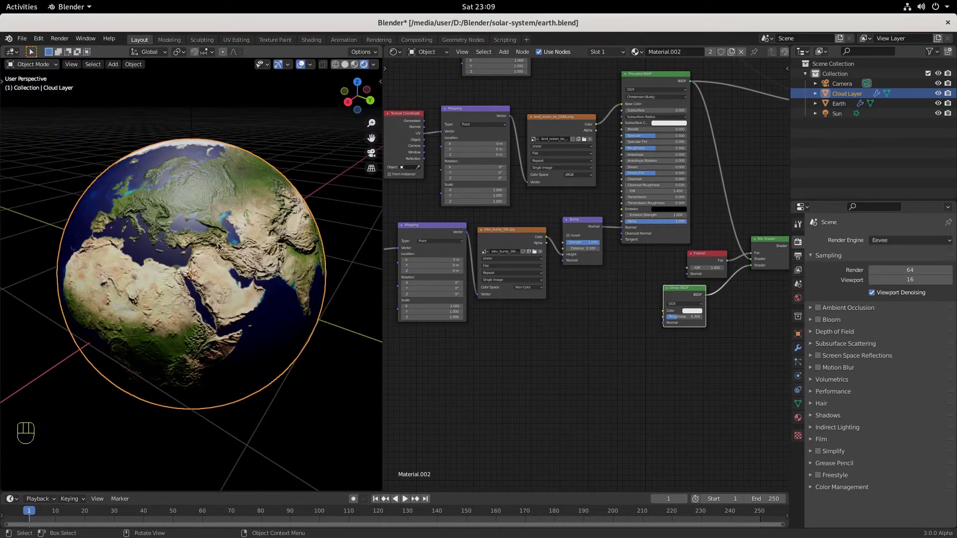
key(s)
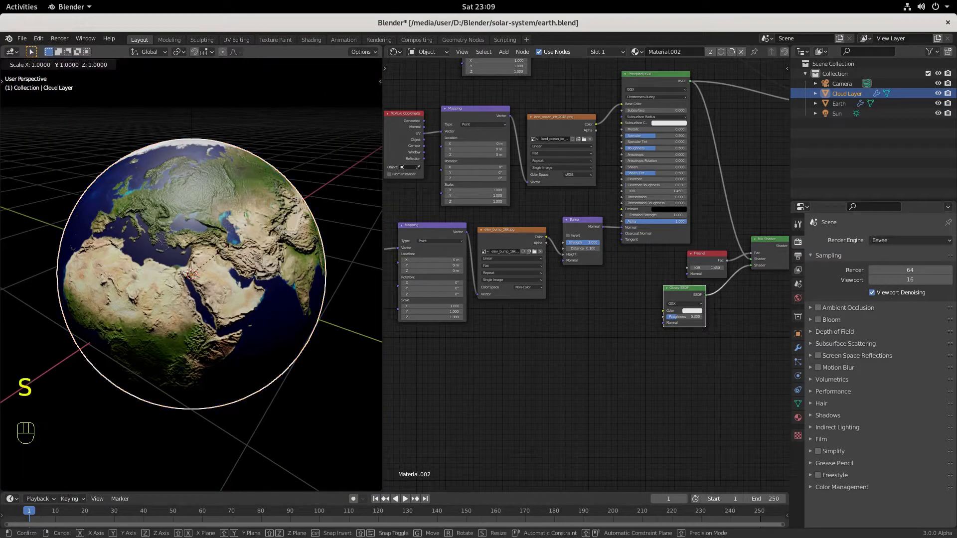
text(1.)
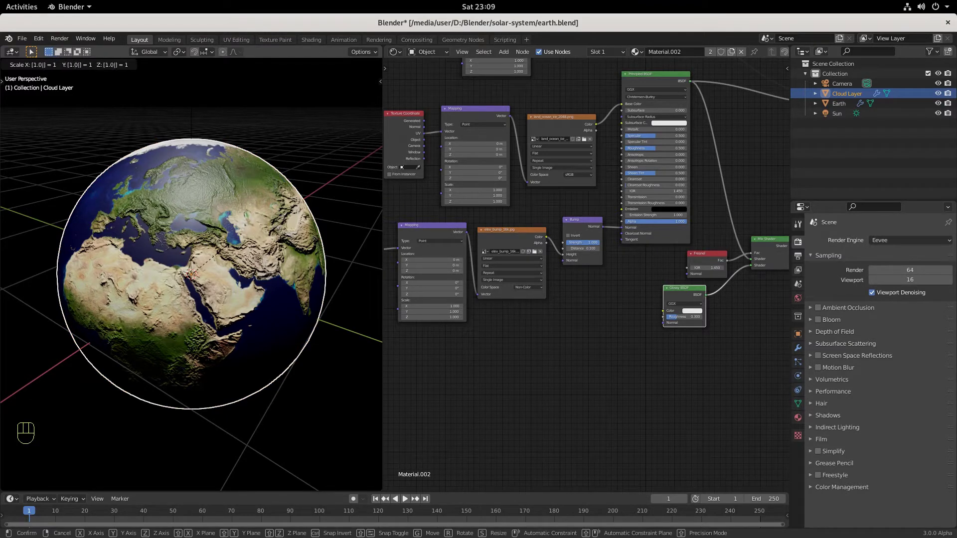
text(01)
key(Return)
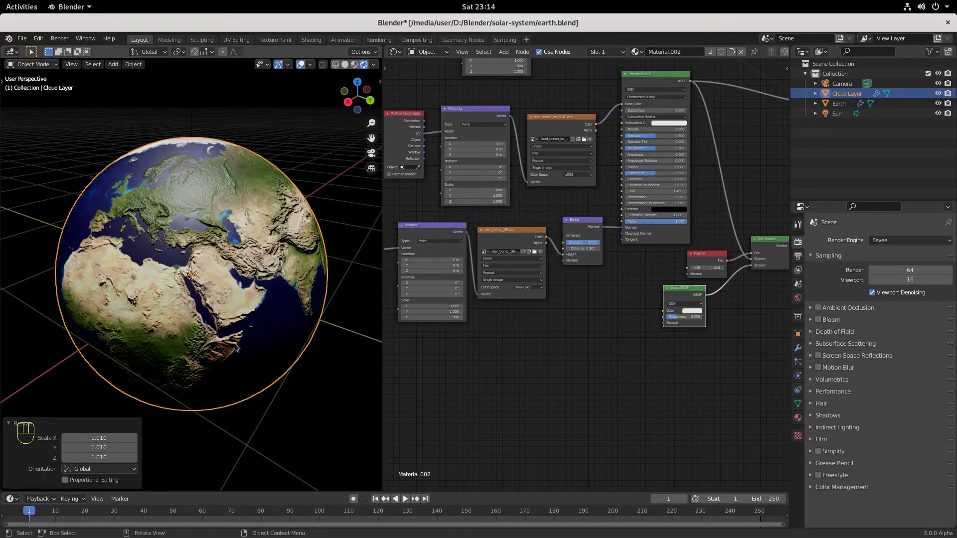
key(g)
key(Escape)
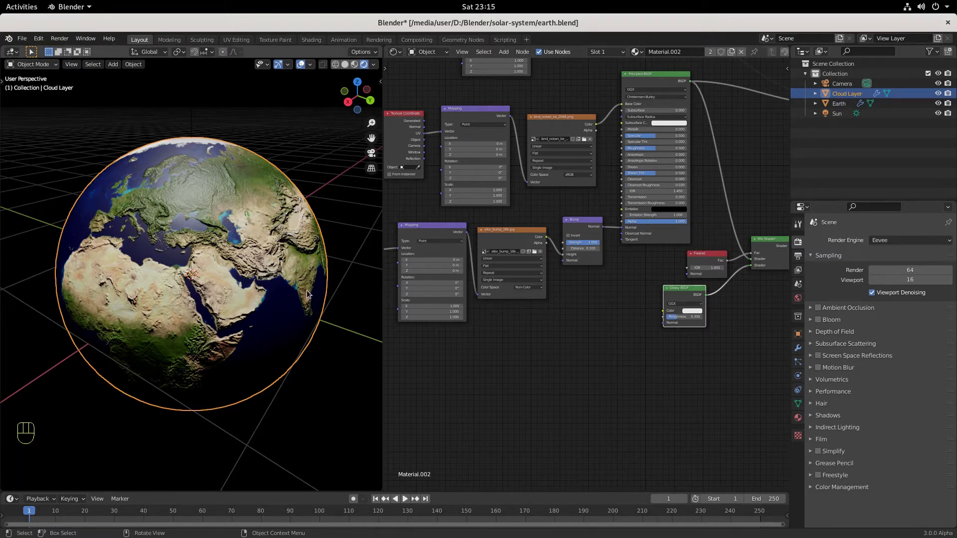
scroll(307, 290, down, 3)
scroll(228, 285, up, 5)
scroll(229, 285, down, 5)
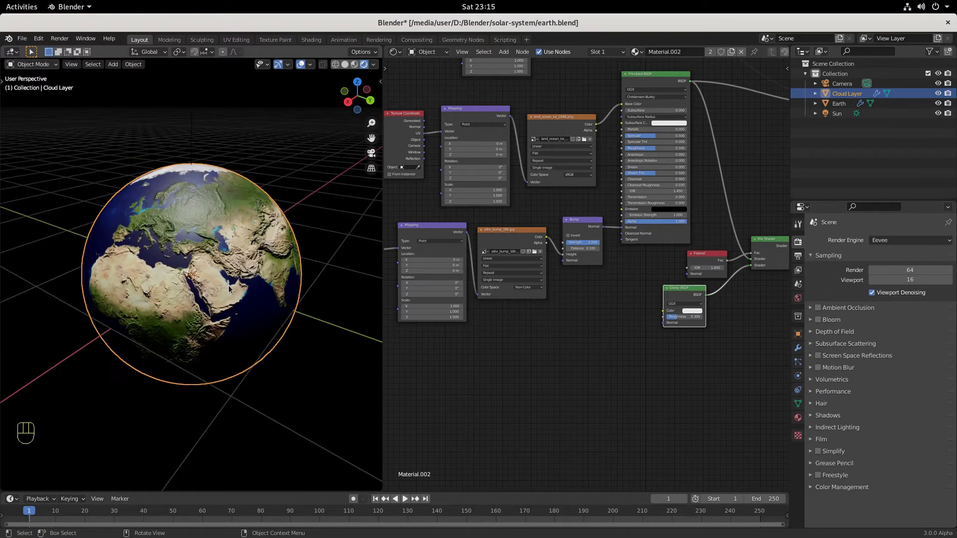
mouse_move(228, 285)
middle_down()
mouse_move(181, 297)
mouse_move(146, 276)
mouse_move(211, 279)
middle_up()
scroll(212, 278, up, 2)
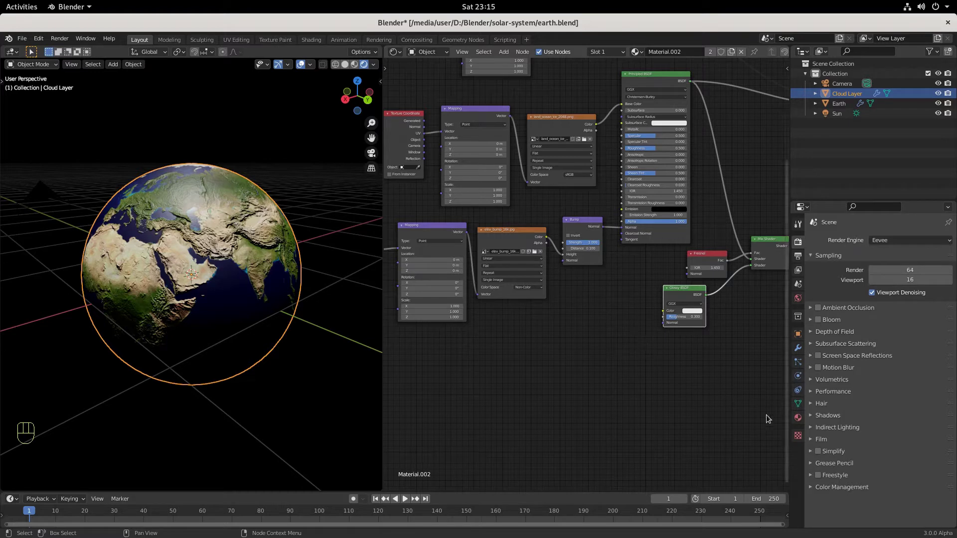
Unlink the shared Earth material from the Cloud Layer and toggle the layer's visibility to compare it with the Earth beneath.
click(798, 418)
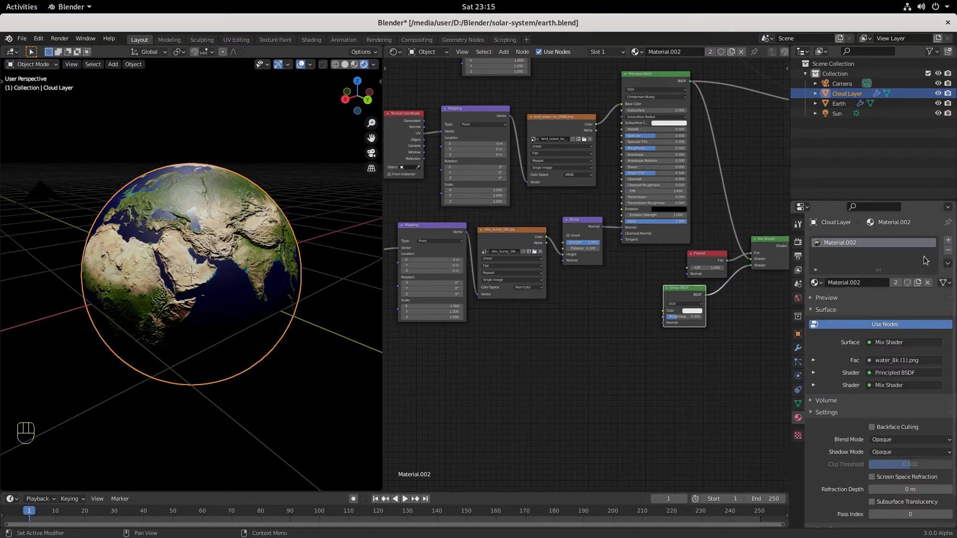
click(928, 283)
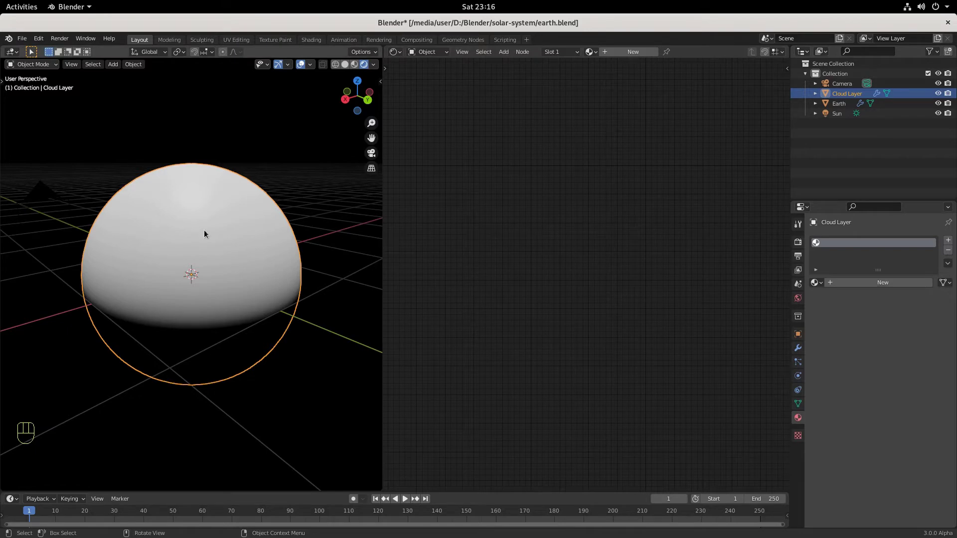
click(938, 93)
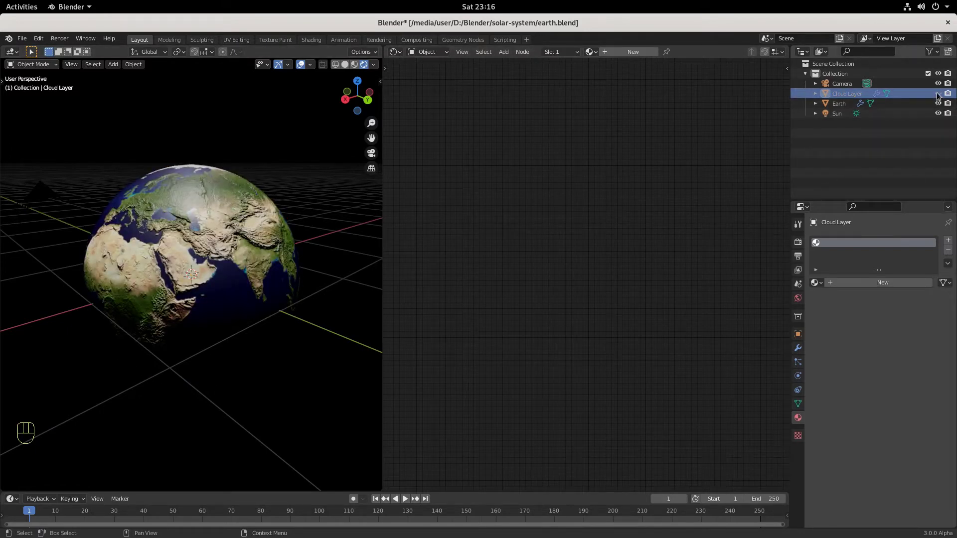
click(938, 94)
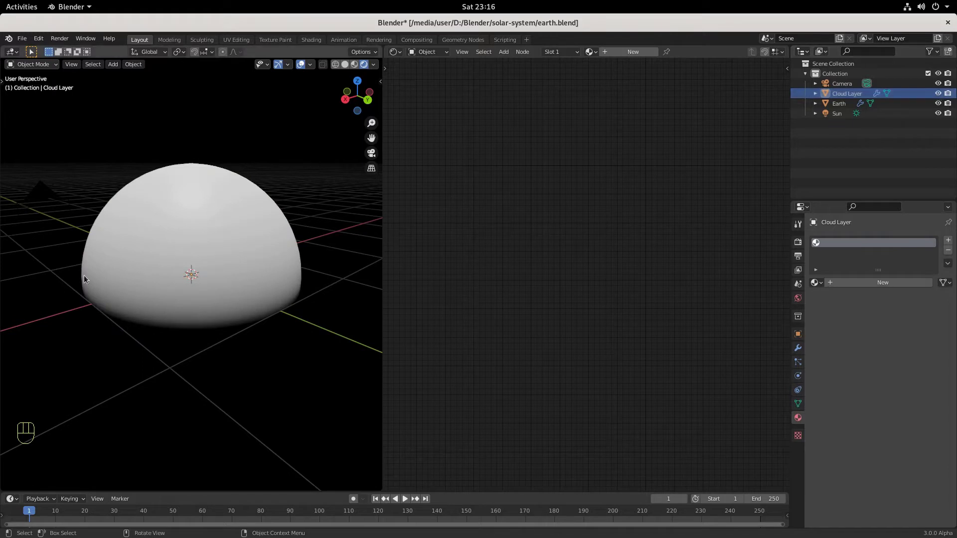
Create a new material on the Cloud Layer and name it Clouds.
click(626, 53)
click(669, 51)
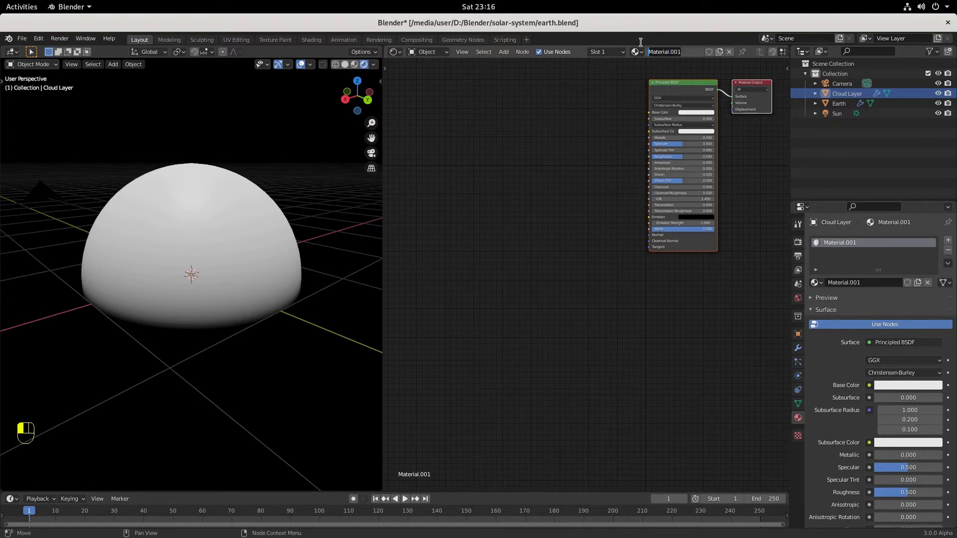
key(shift+End)
text(Clouds)
key(Return)
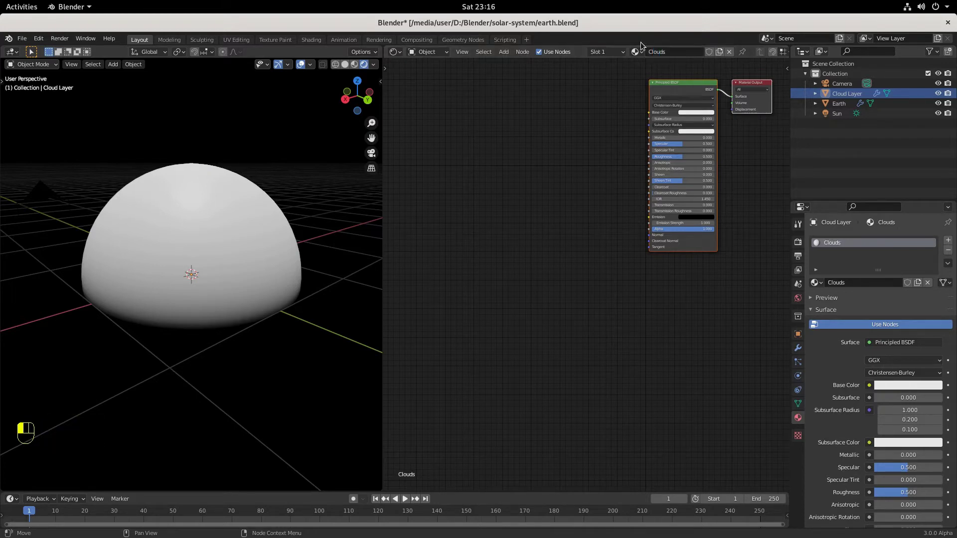
Add an Image Texture with Mapping and Texture Coordinate nodes, feeding the Principled BSDF's Base Color.
scroll(659, 235, up, 2)
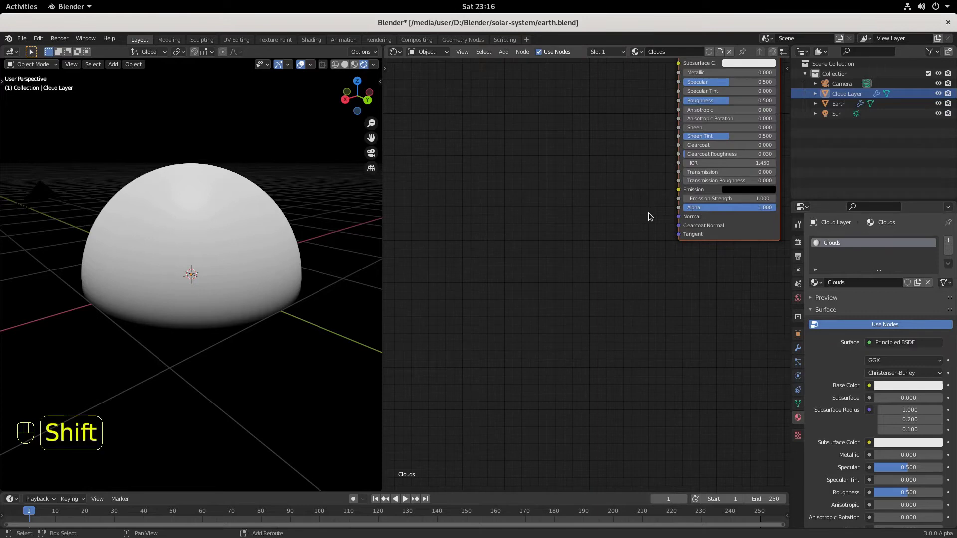
shift+middle_drag(648, 212, 619, 284)
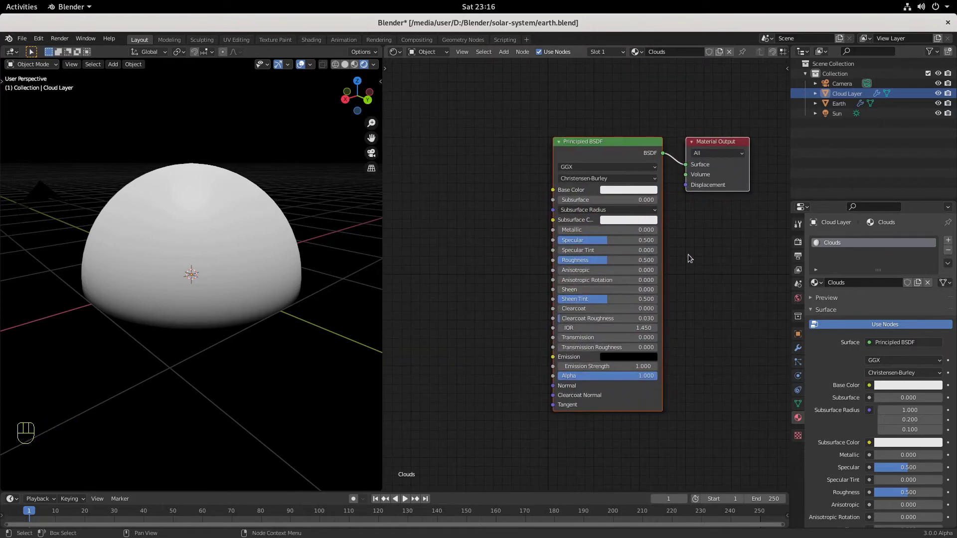
shift+middle_drag(712, 247, 726, 236)
click(633, 137)
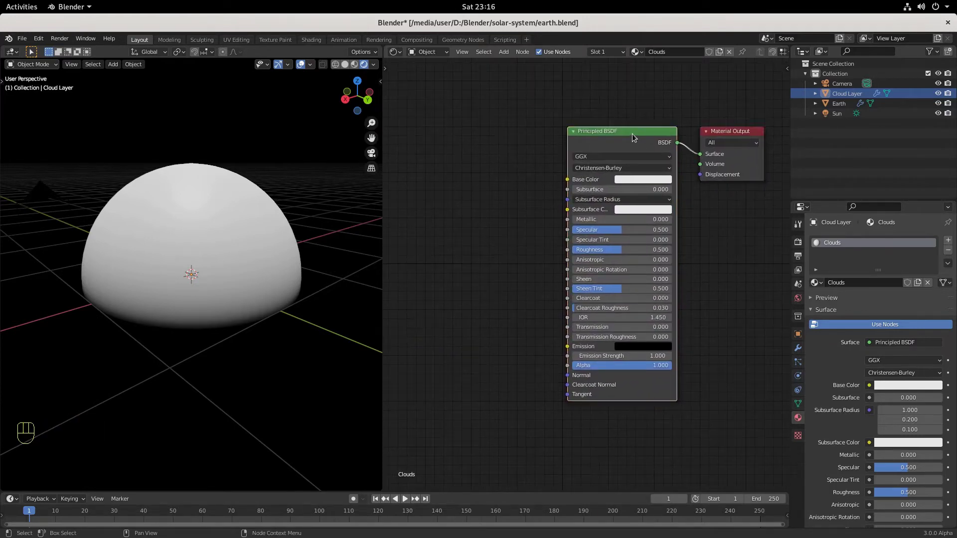
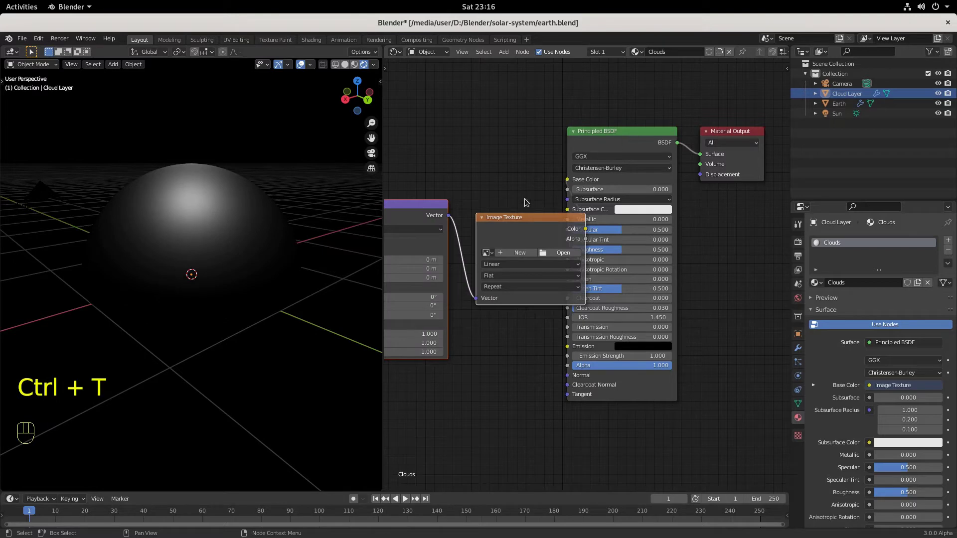
Move the Texture Coordinate, Mapping and Image Texture nodes together so they no longer overlap the Principled BSDF.
scroll(518, 189, down, 2)
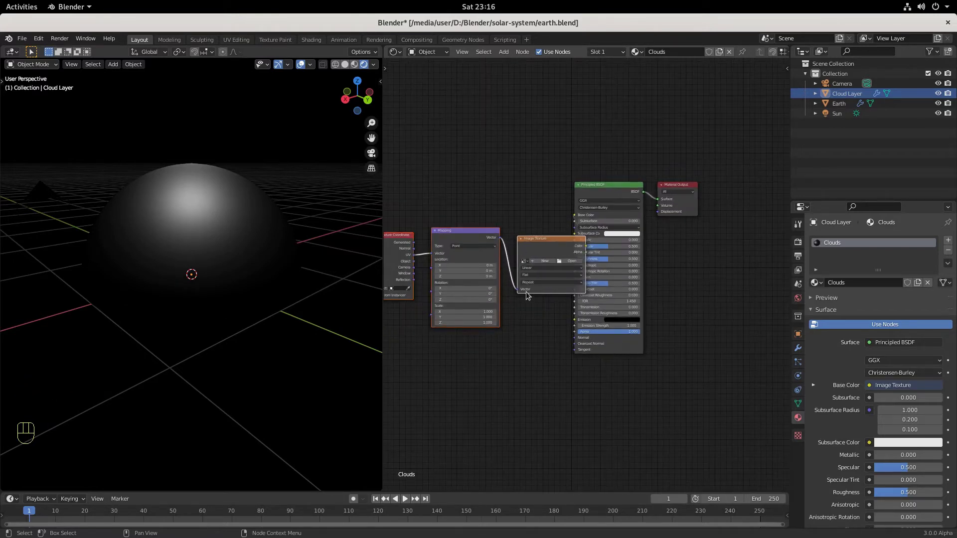
drag(391, 187, 552, 296)
key(g)
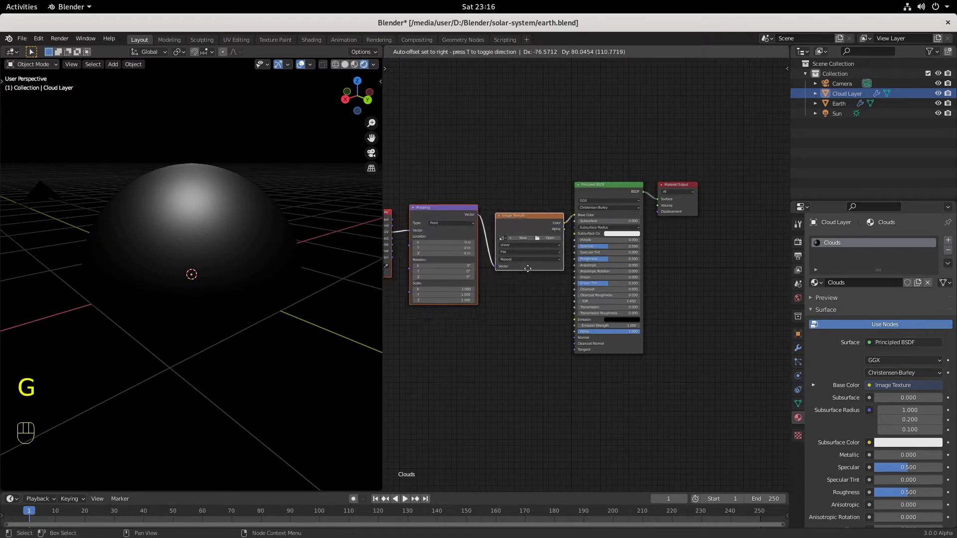
click(521, 260)
middle_drag(543, 280, 601, 267)
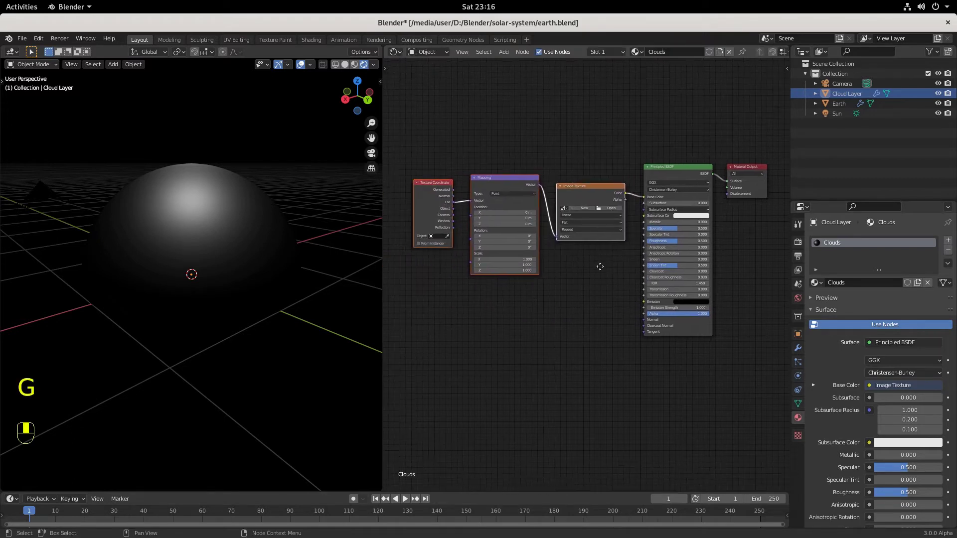
Widen the shader editor at the expense of its neighbouring areas and fit the whole Clouds node tree in it.
scroll(593, 269, up, 1)
drag(383, 231, 211, 227)
scroll(129, 237, down, 3)
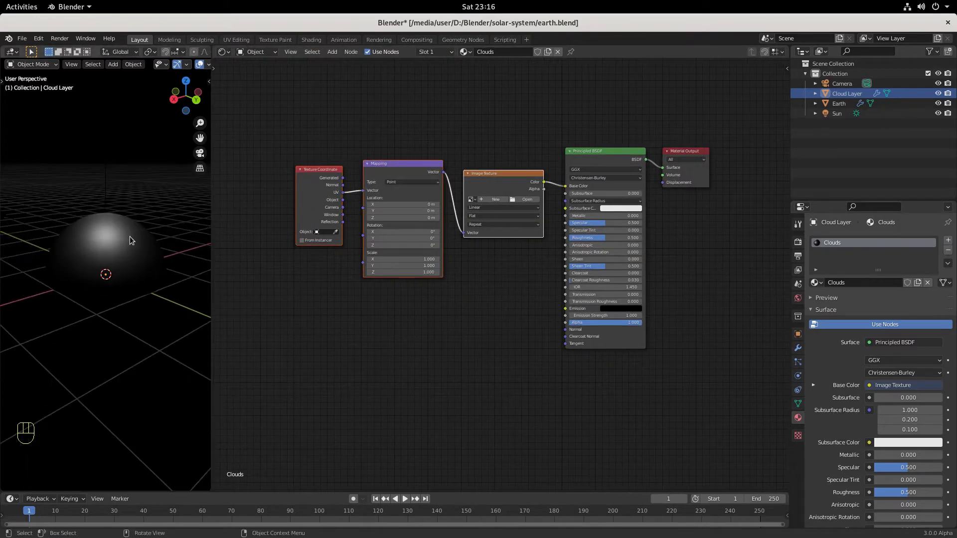
scroll(493, 332, up, 1)
key(Home)
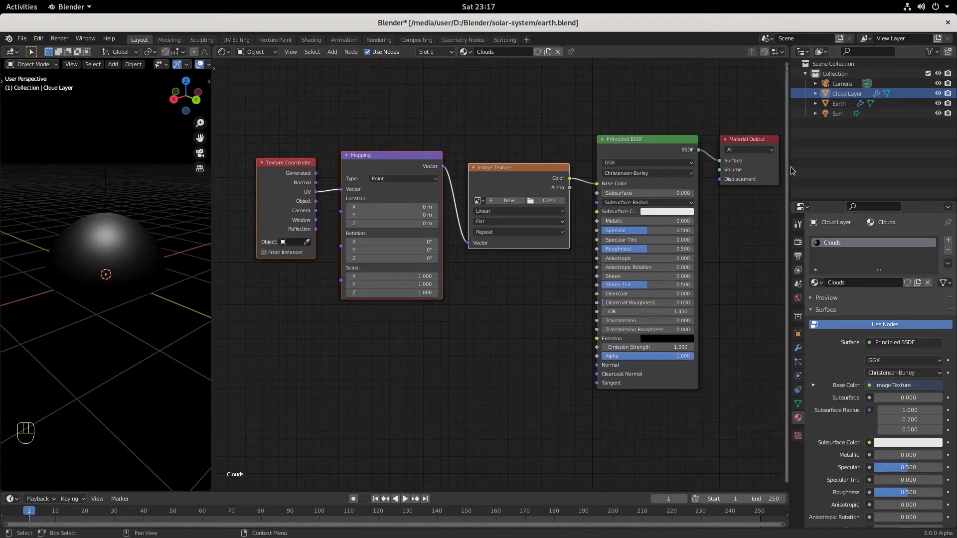
drag(788, 170, 818, 170)
Switch to the Brave browser and review the Blue Marble: Clouds page on NASA Visible Earth as the cloud image source.
key(alt+Tab)
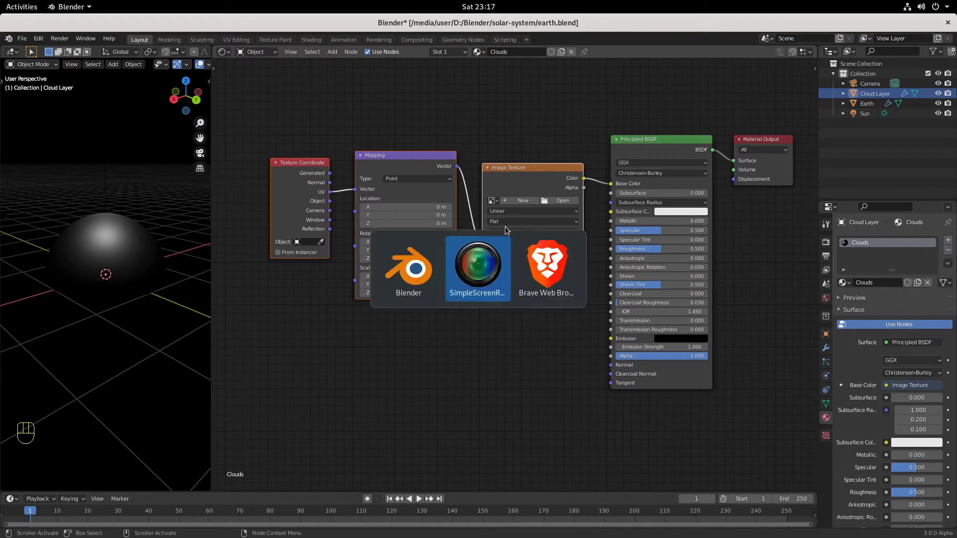
key(alt+Tab)
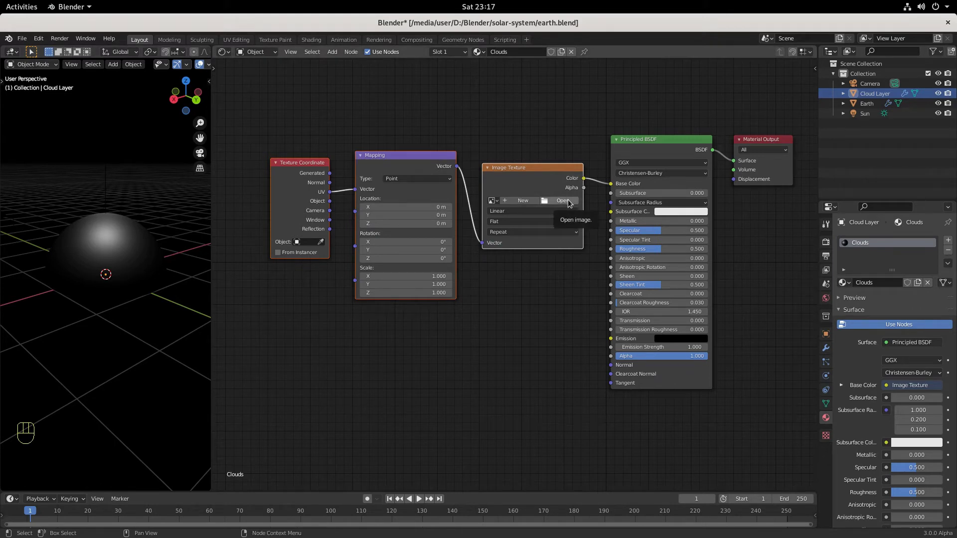
key(alt+Tab)
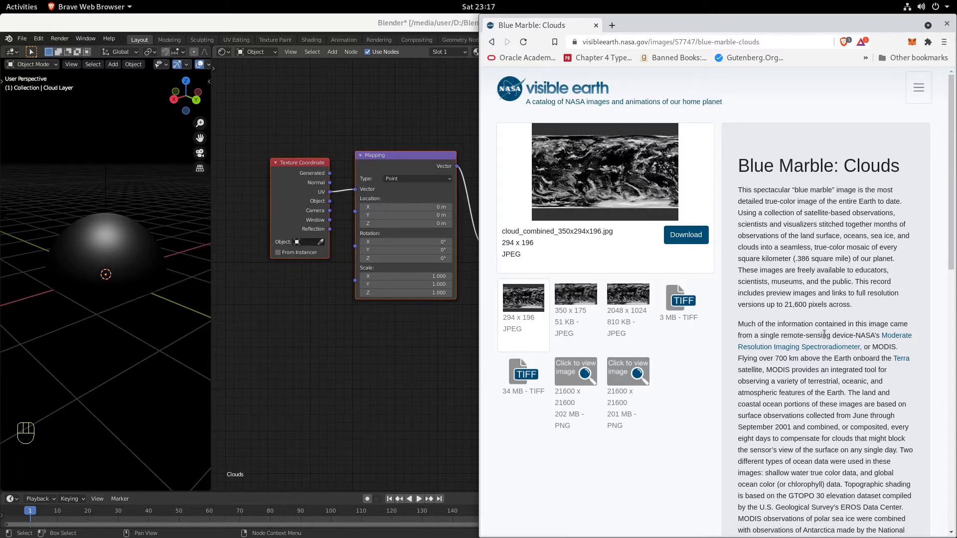
drag(843, 338, 905, 354)
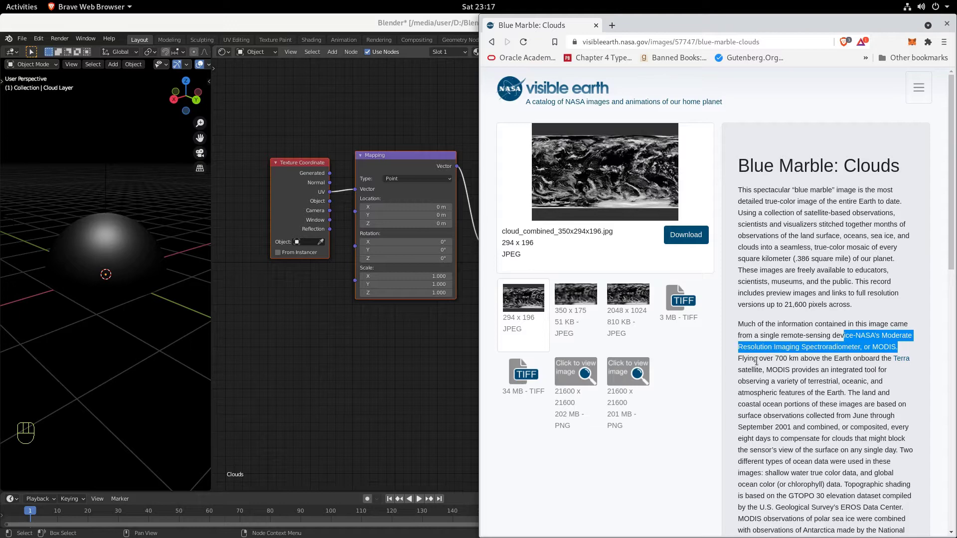
drag(757, 358, 892, 360)
drag(755, 372, 899, 416)
click(801, 393)
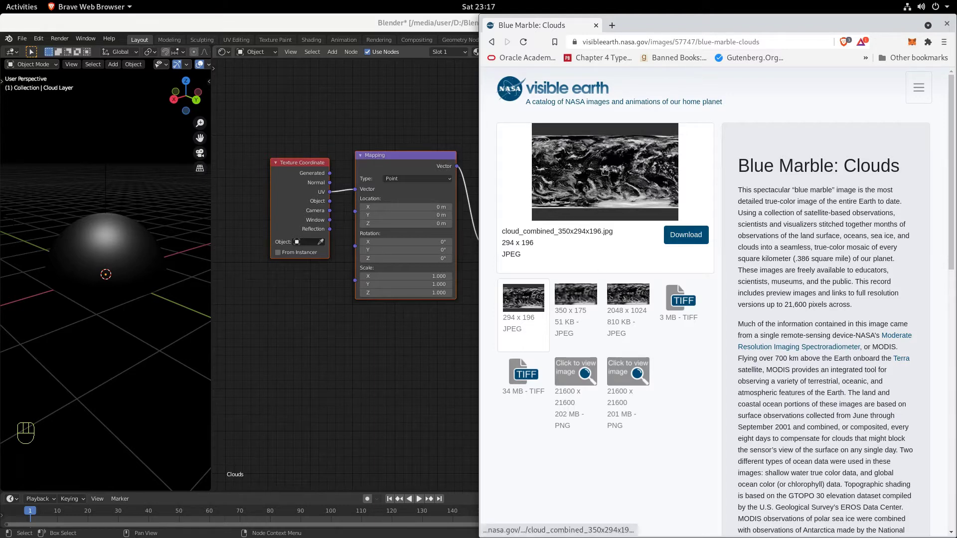
Switch back to Blender and load cloud_combined_2048.jpg into the Image Texture node, checking the clouds up close on the sphere.
click(403, 20)
click(569, 201)
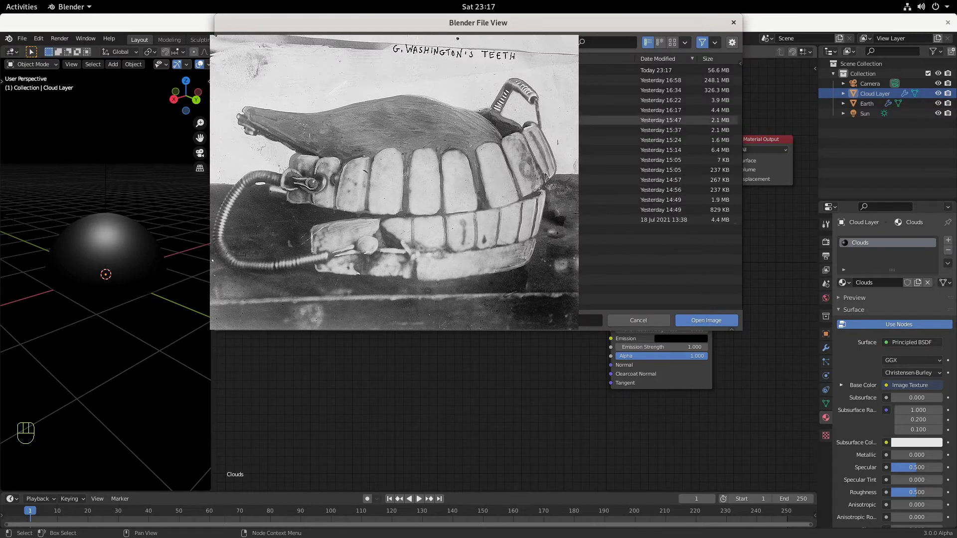
click(658, 210)
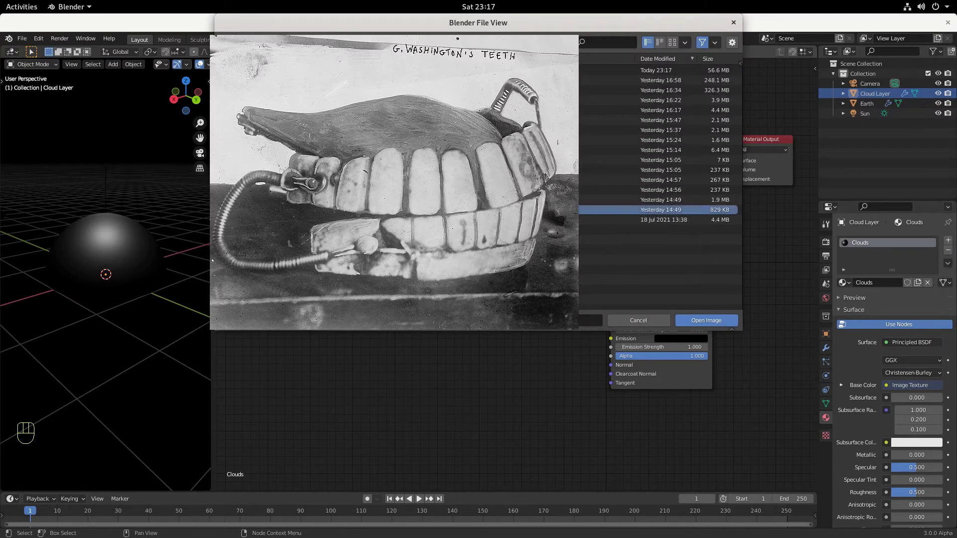
click(693, 320)
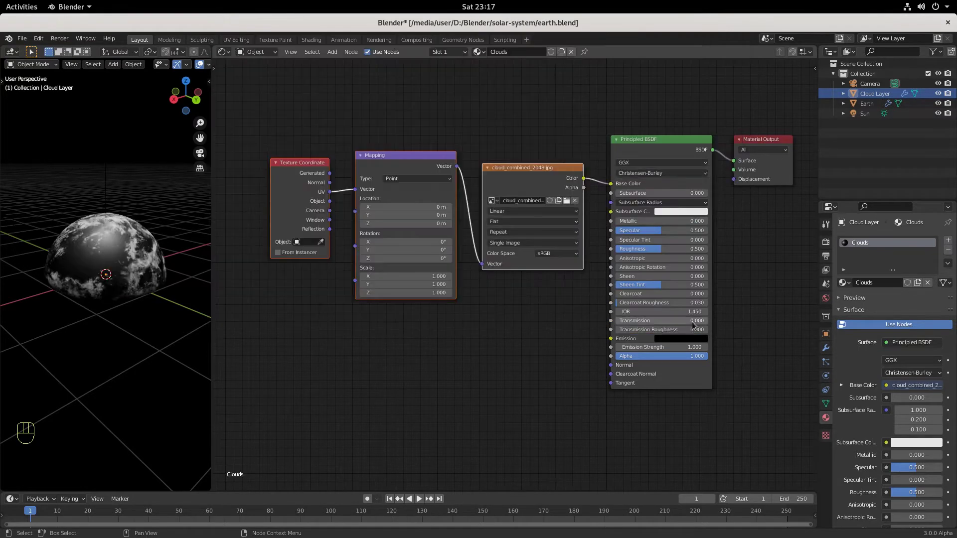
scroll(115, 265, down, 4)
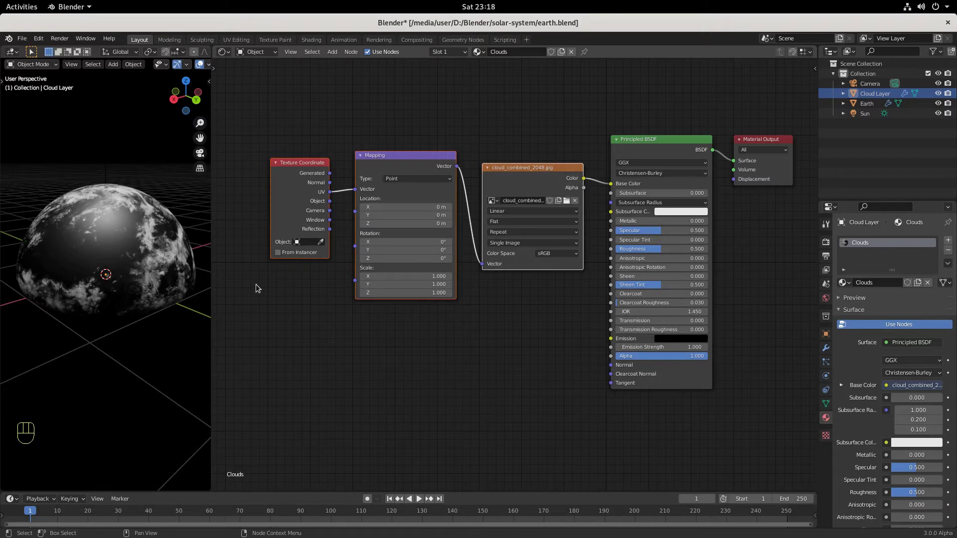
scroll(120, 259, up, 5)
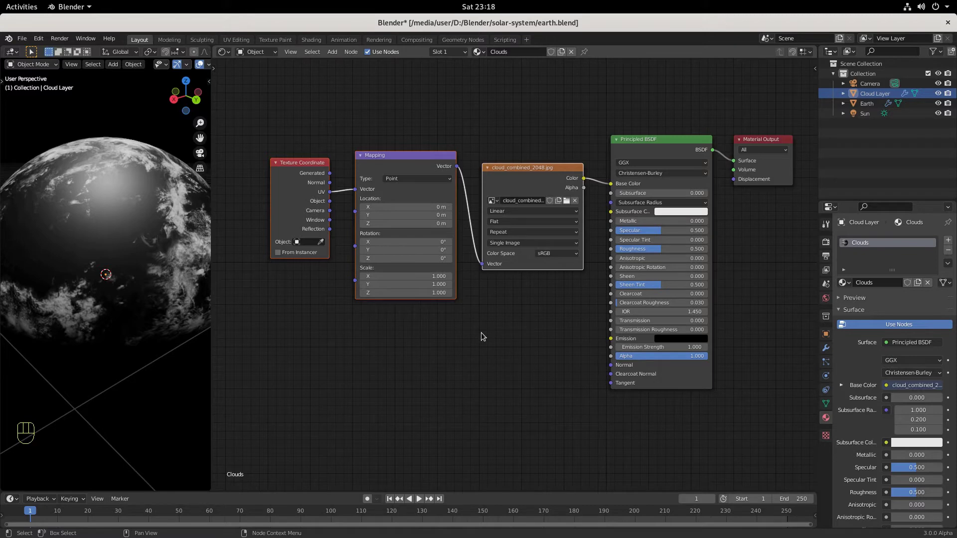
Move the Material Output node farther from the Principled BSDF to make room between them.
middle_drag(534, 314, 440, 321)
drag(669, 149, 771, 151)
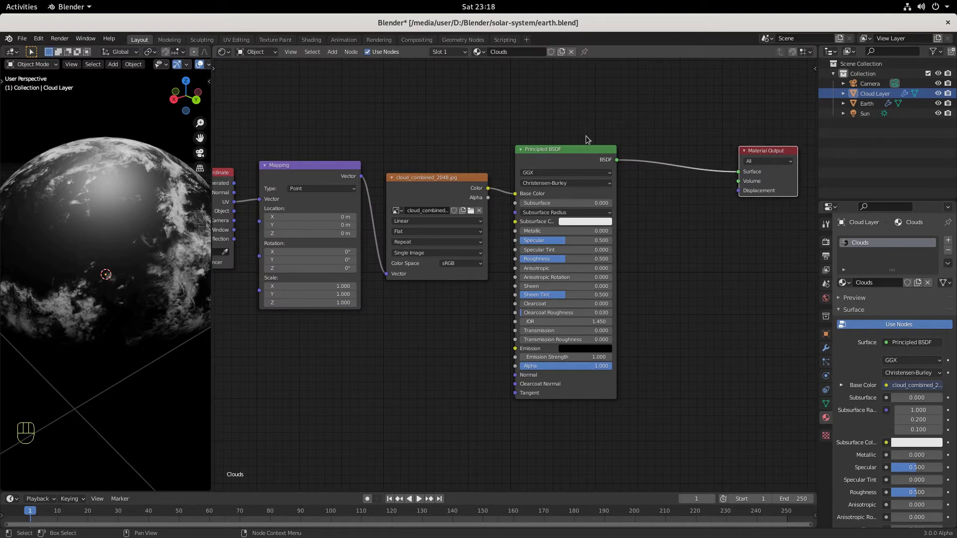
key(b)
click(557, 122)
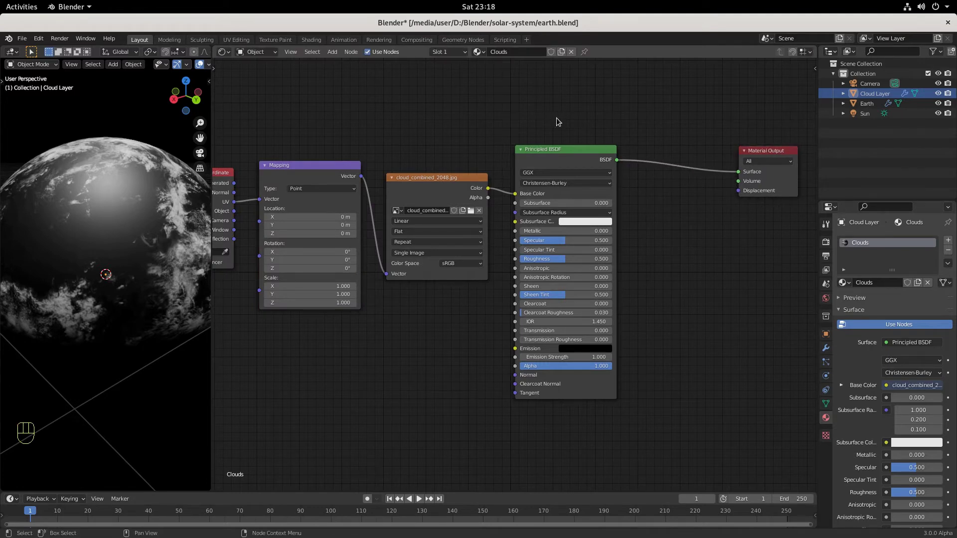
Add a Transparent BSDF node directly above the Principled BSDF and widen it to match that node's width.
key(shift+a)
click(557, 121)
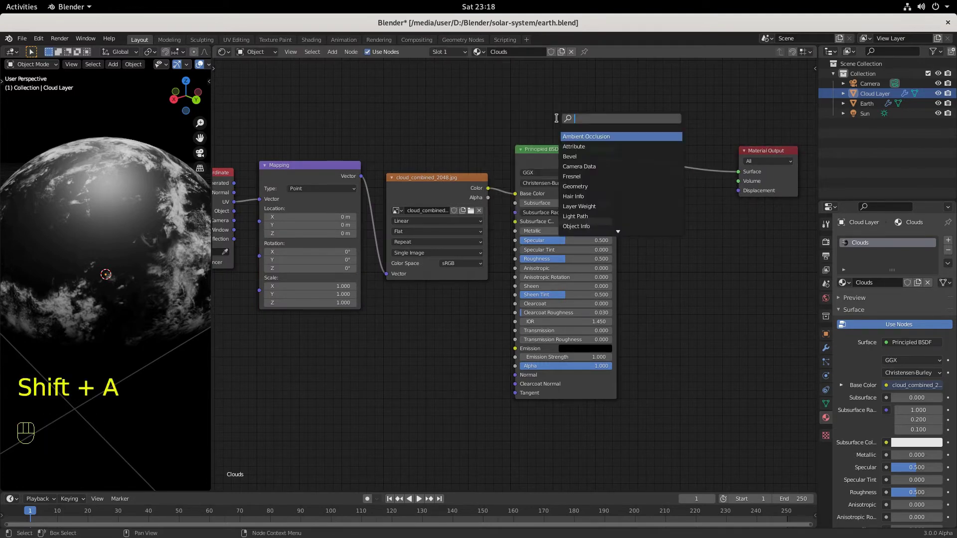
text(trans)
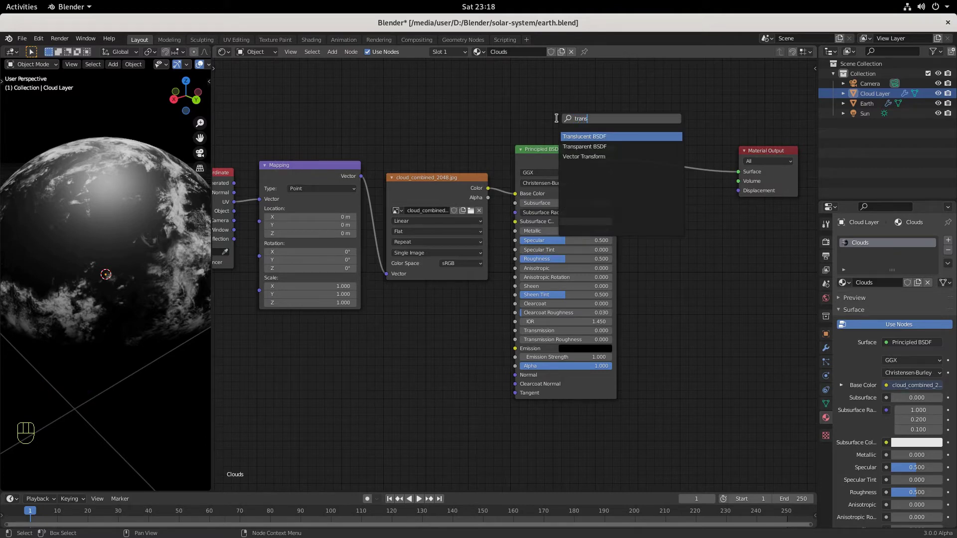
key(Down)
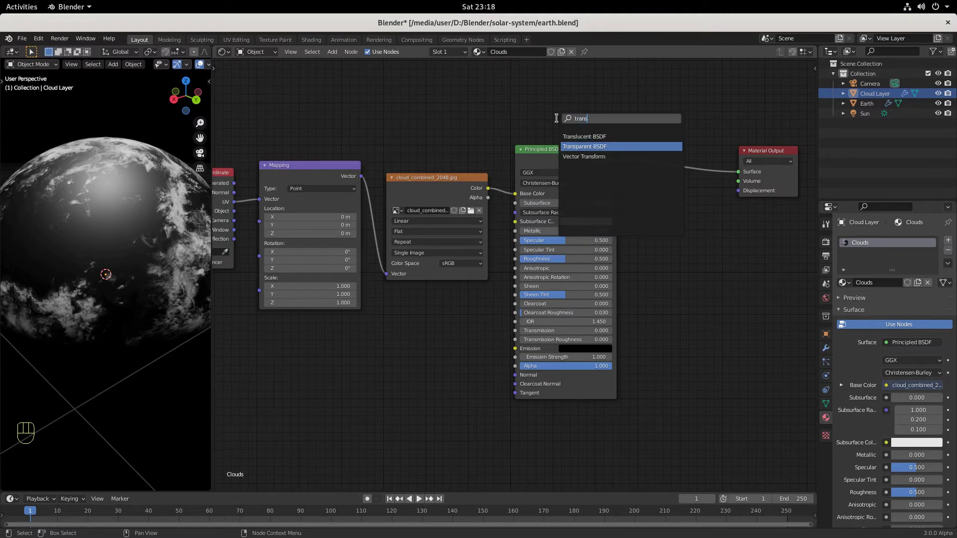
key(Return)
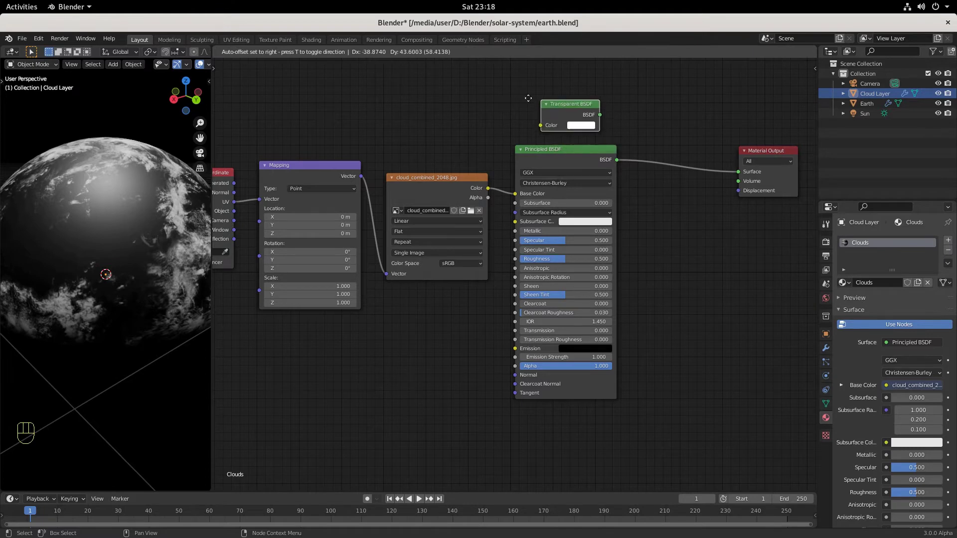
click(516, 102)
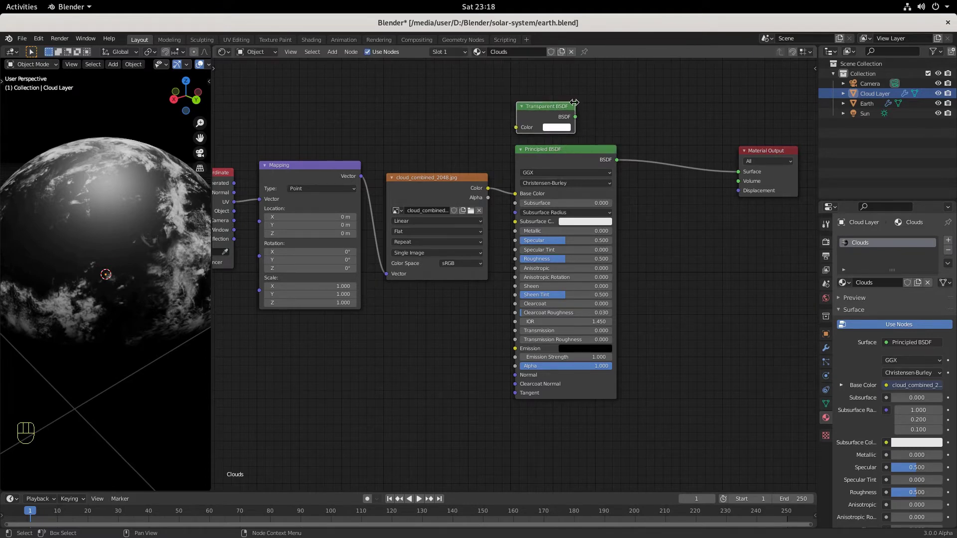
drag(576, 116, 618, 116)
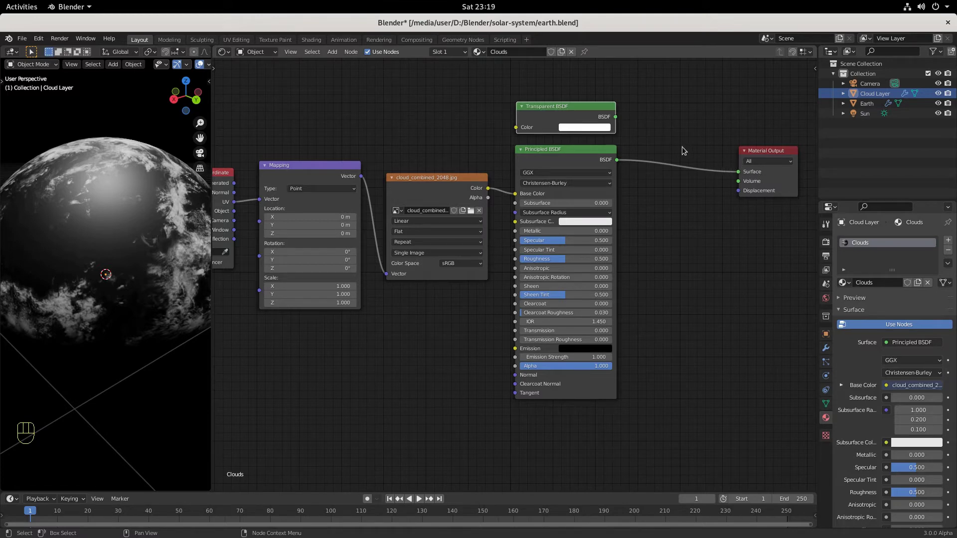
Insert a Mix Shader before the Material Output, mixing Transparent BSDF (first) with Principled BSDF, using the cloud image's Color as Fac.
key(shift+a)
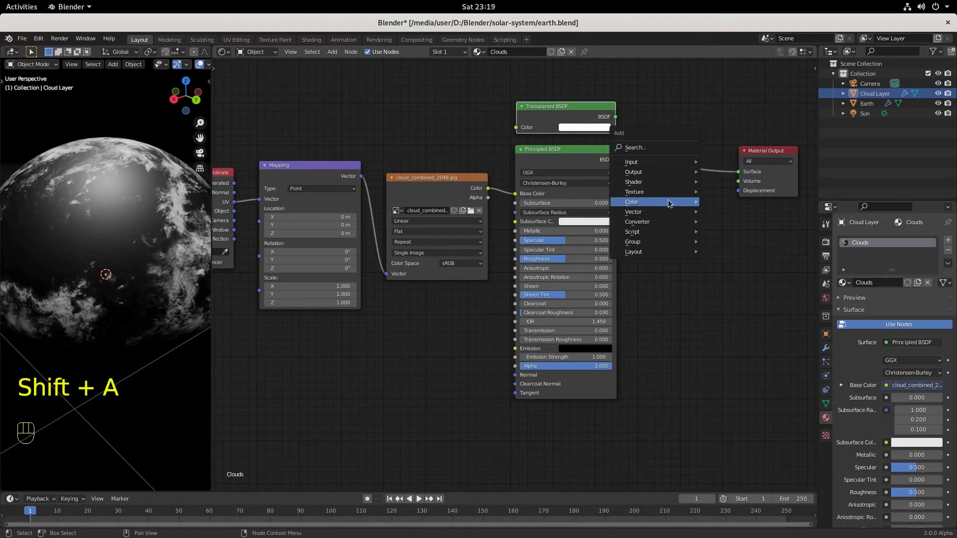
mouse_move(661, 182)
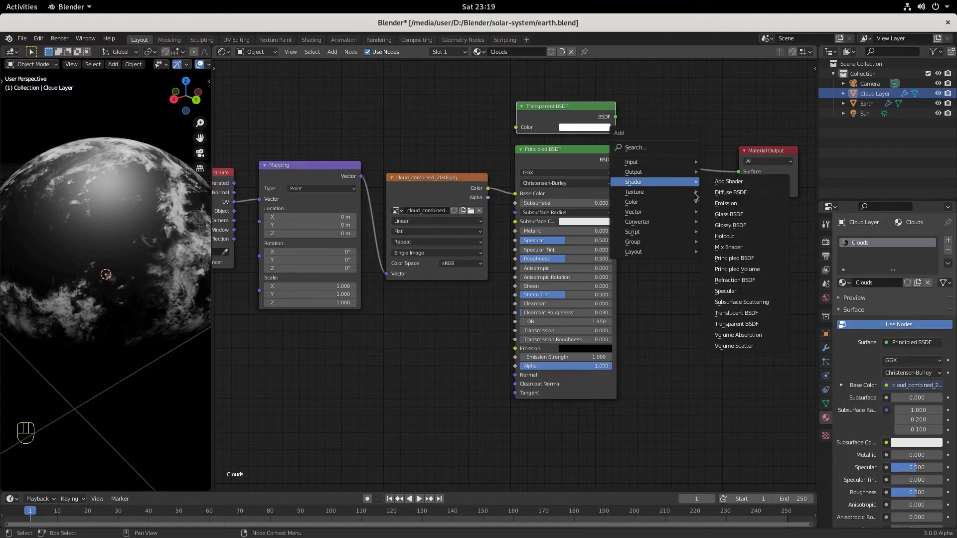
click(730, 250)
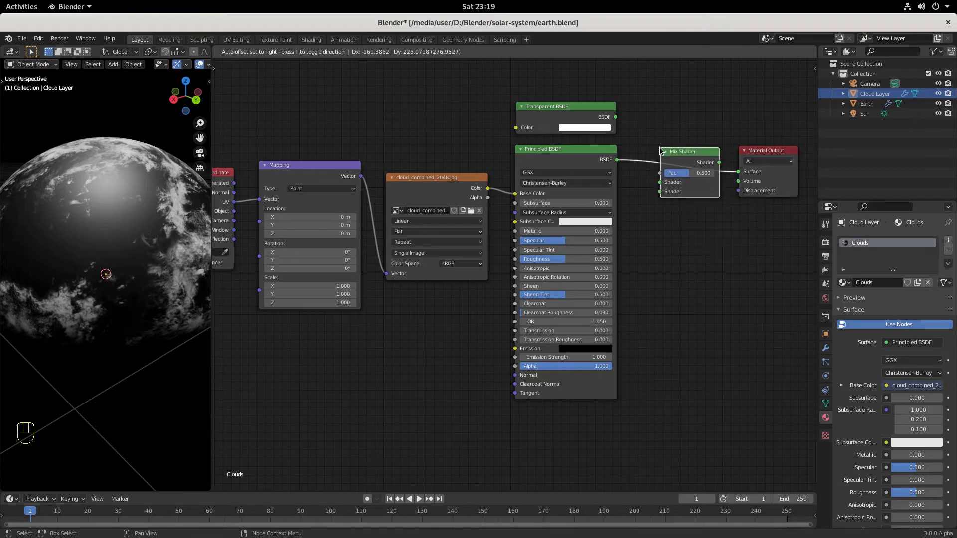
click(661, 151)
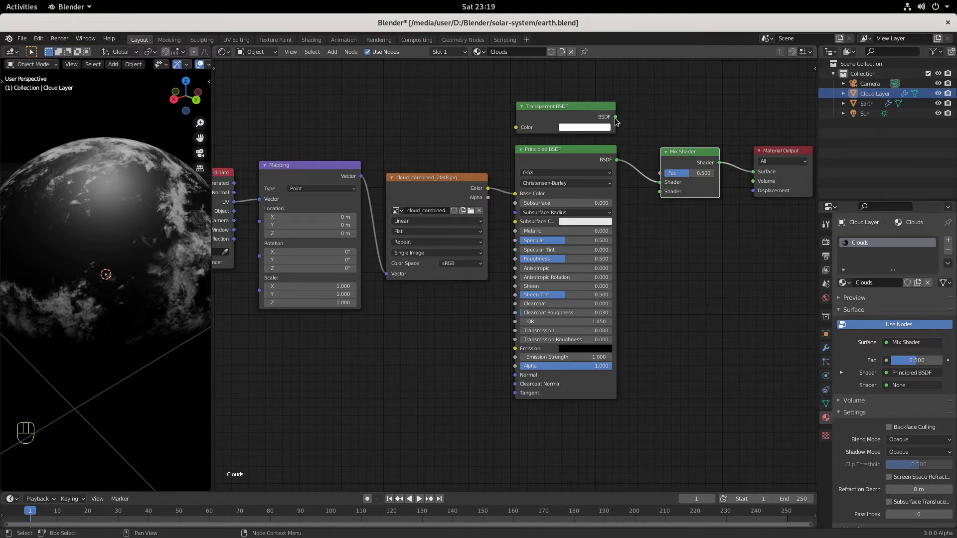
drag(616, 119, 659, 183)
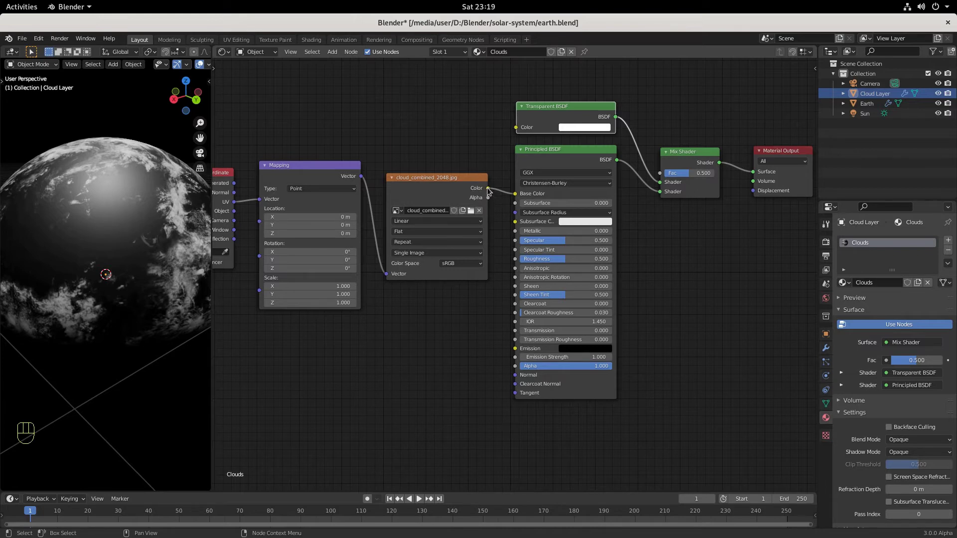
drag(489, 190, 658, 174)
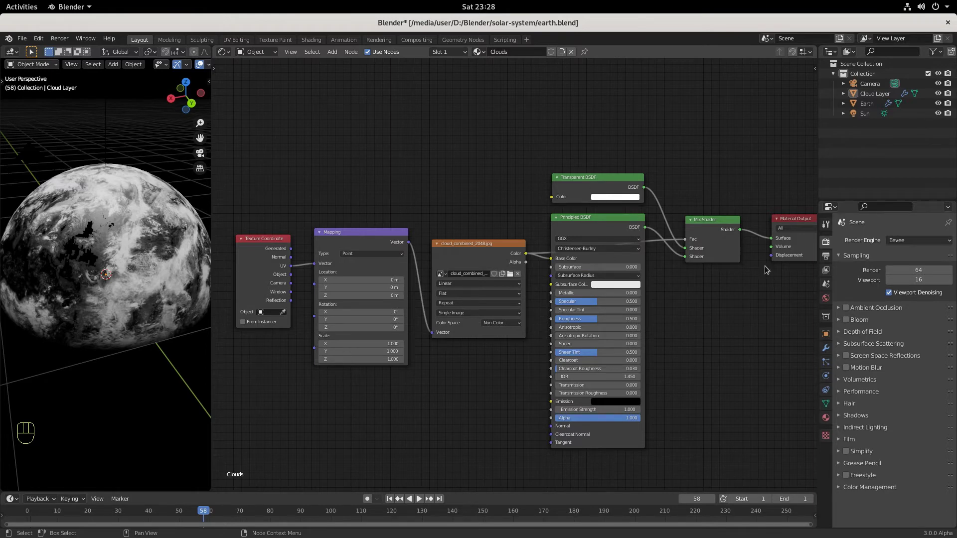
Return the timeline to frame 1 with the whole Clouds node tree in view.
scroll(722, 252, down, 2)
middle_drag(712, 327, 715, 292)
key(shift+Left)
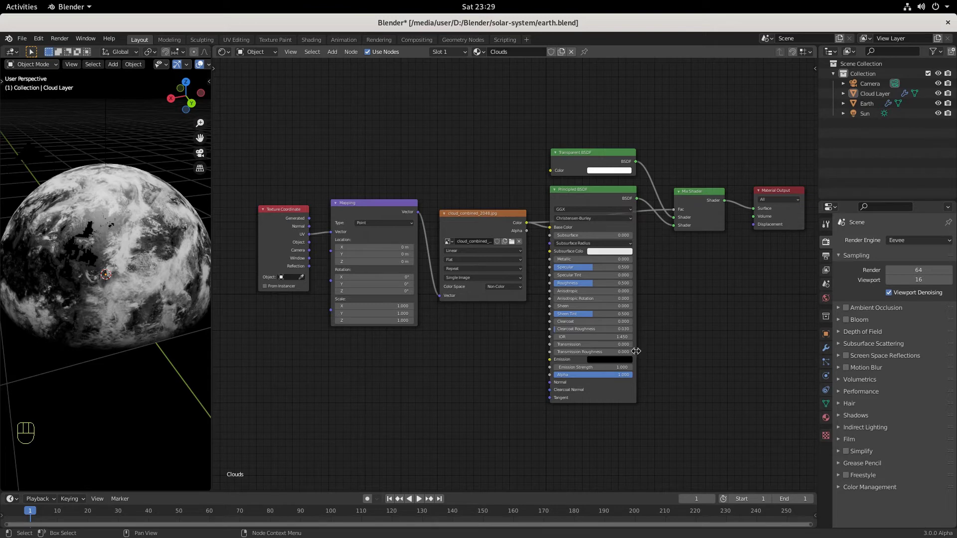
Set the render engine to Cycles to examine the cloud transparency up close, and set it back to Eevee.
click(909, 242)
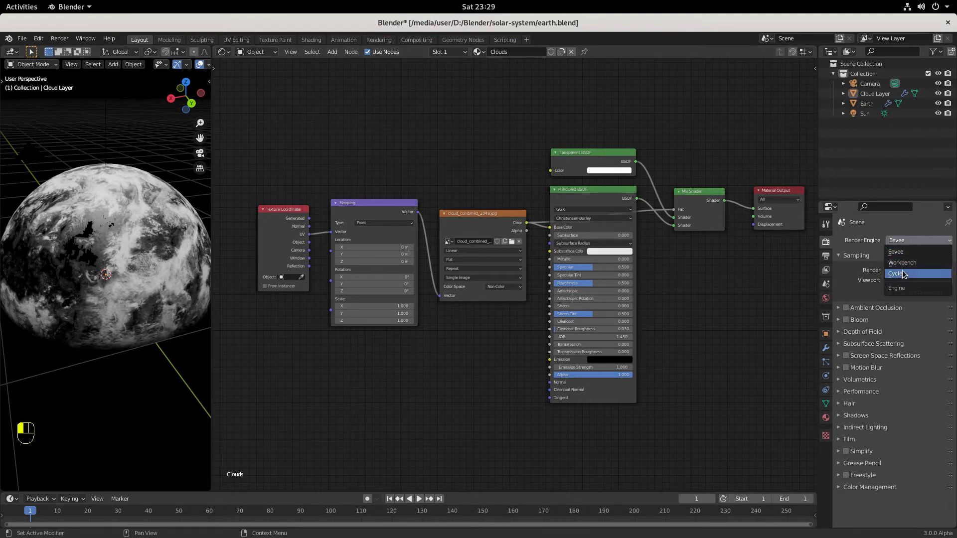
click(907, 273)
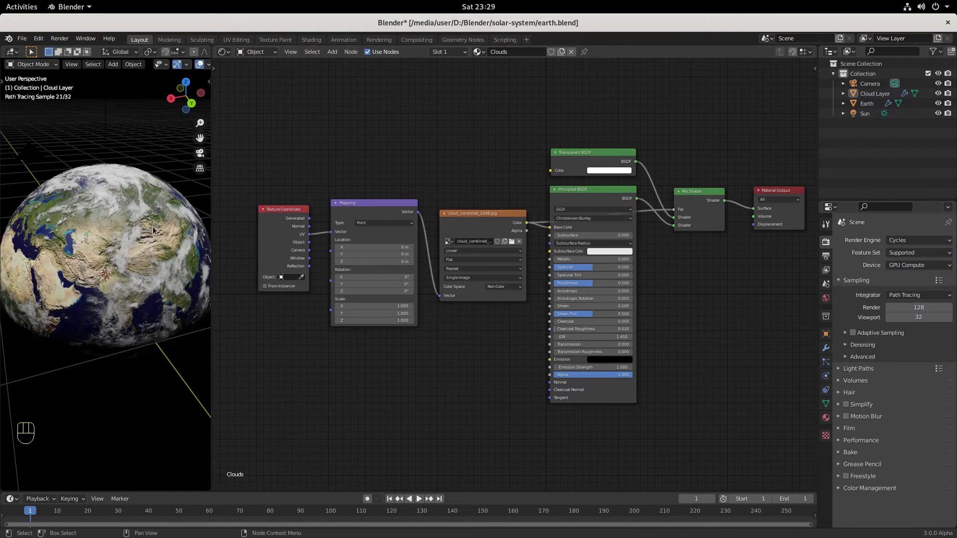
scroll(131, 279, up, 5)
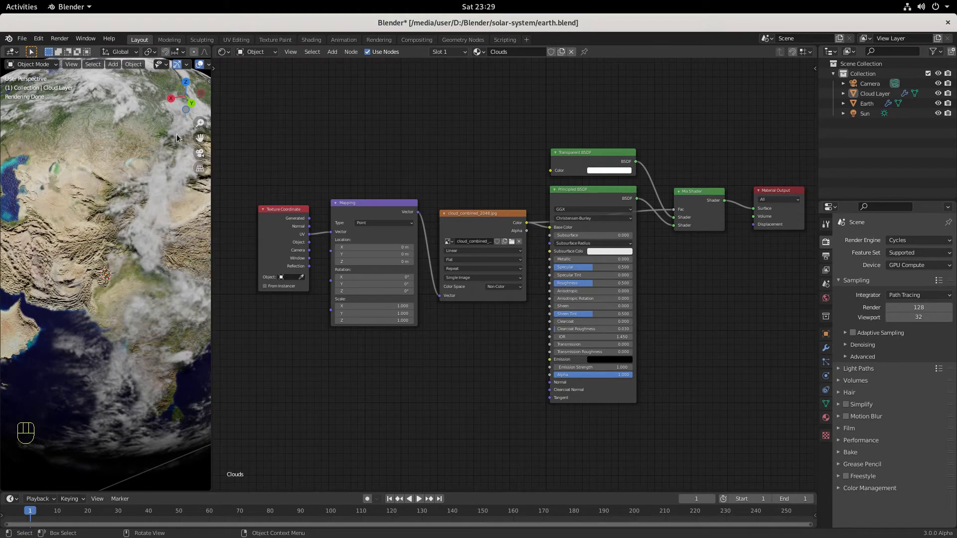
scroll(115, 286, down, 5)
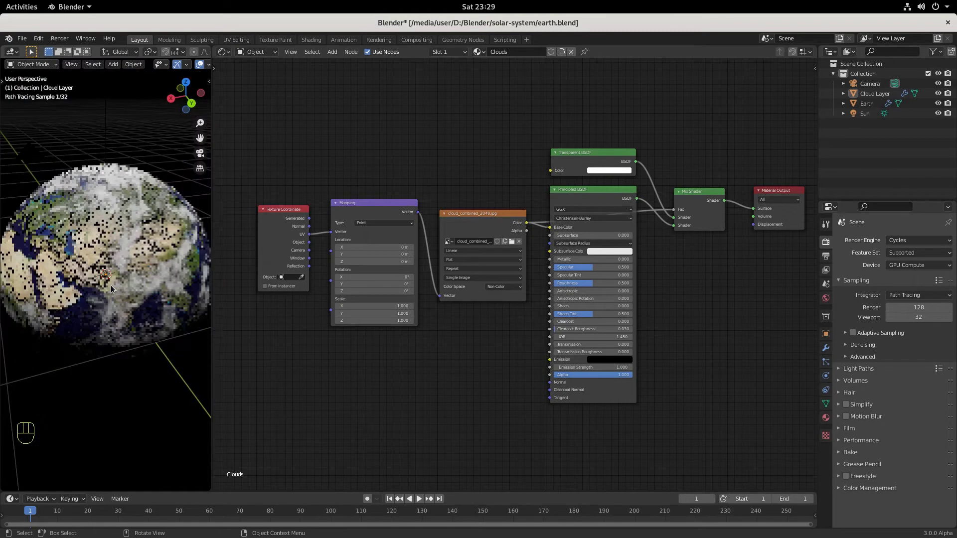
click(923, 242)
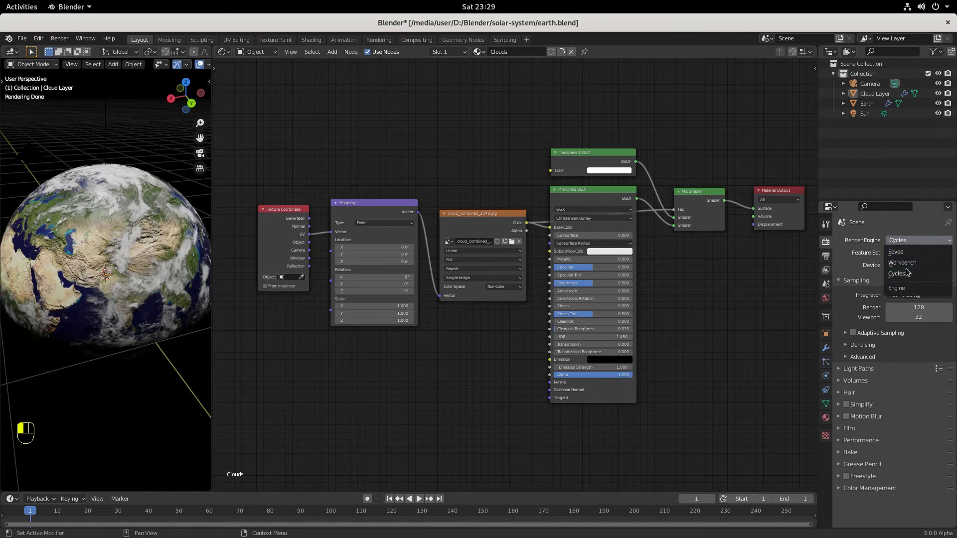
click(908, 256)
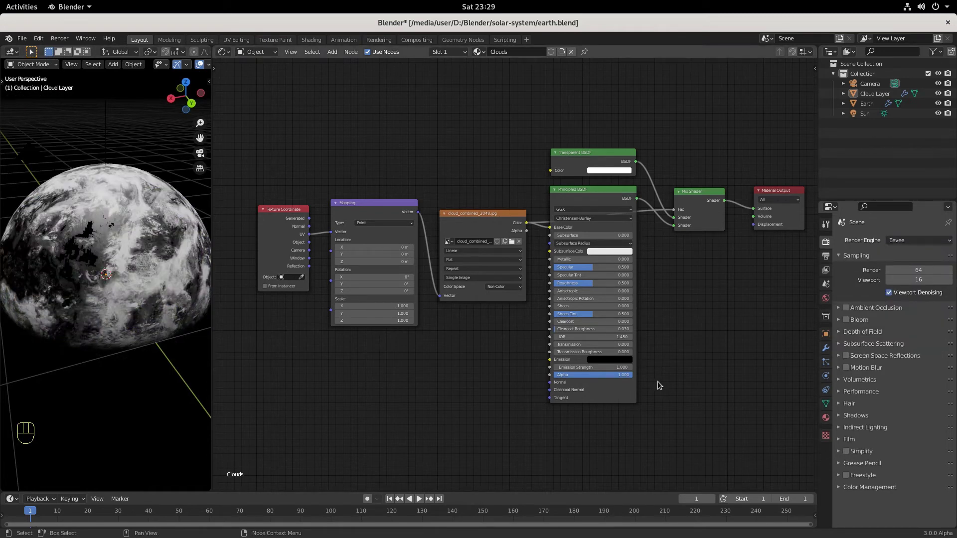
Set the Clouds material's Blend Mode to Alpha Blend.
click(826, 418)
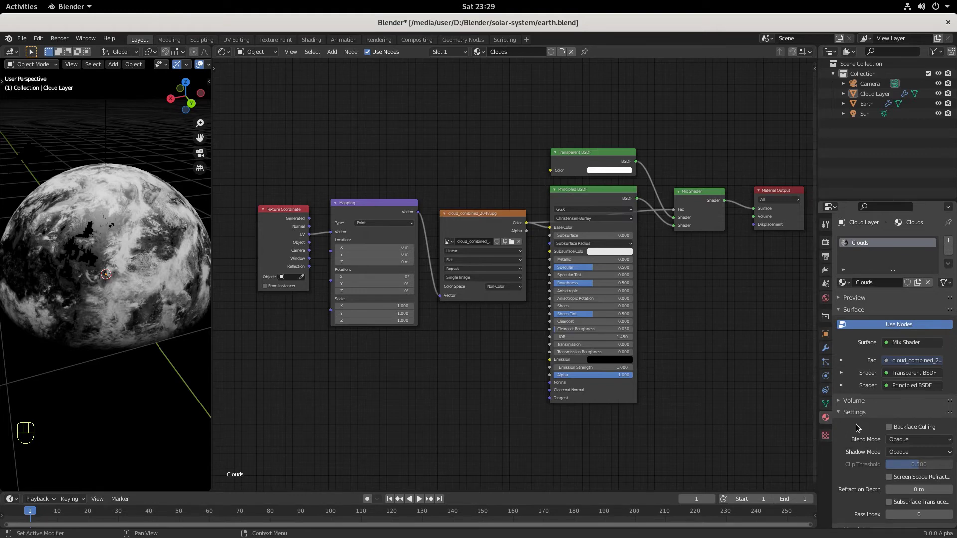
scroll(858, 428, down, 2)
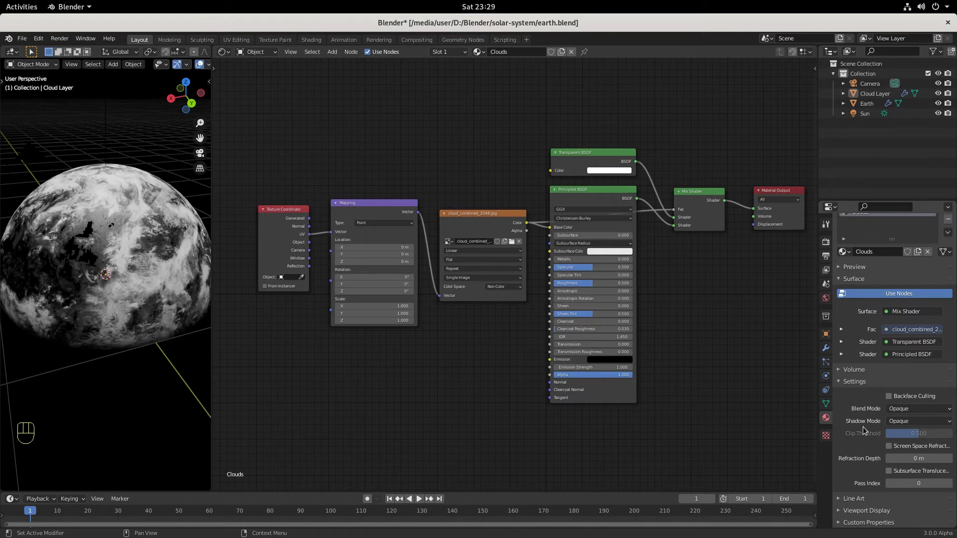
click(905, 410)
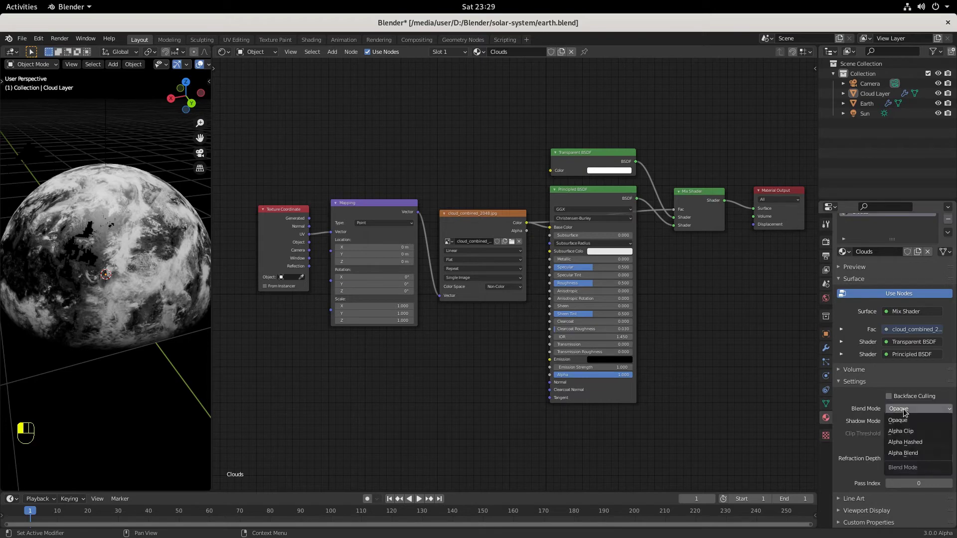
click(904, 453)
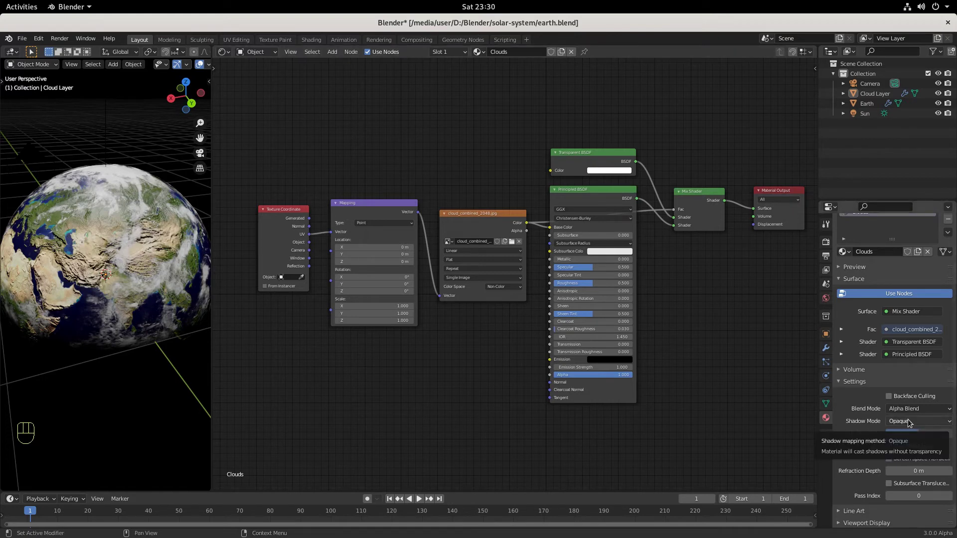
Examine the Clouds material's Shadow Mode options, its node tree, and the scene's output and Eevee render settings.
drag(909, 423, 927, 466)
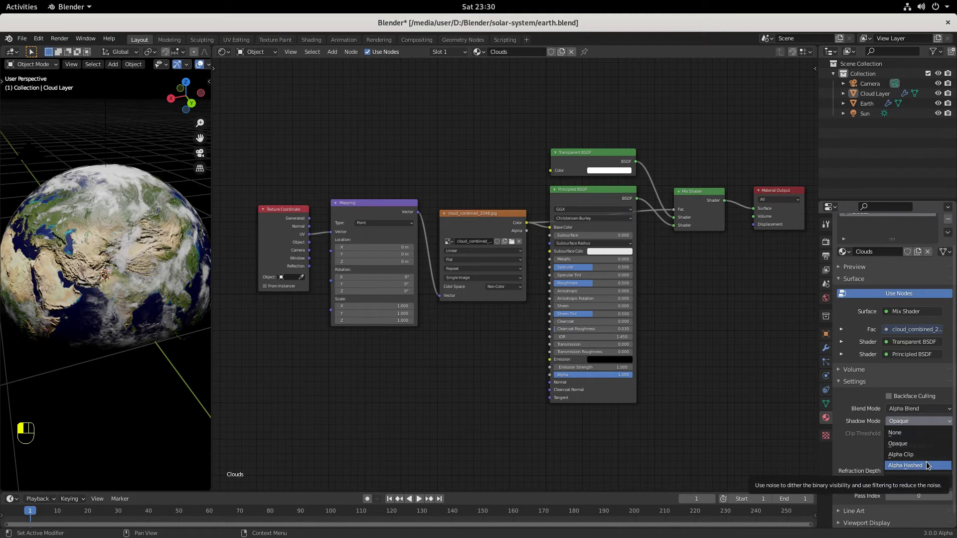
scroll(572, 305, up, 2)
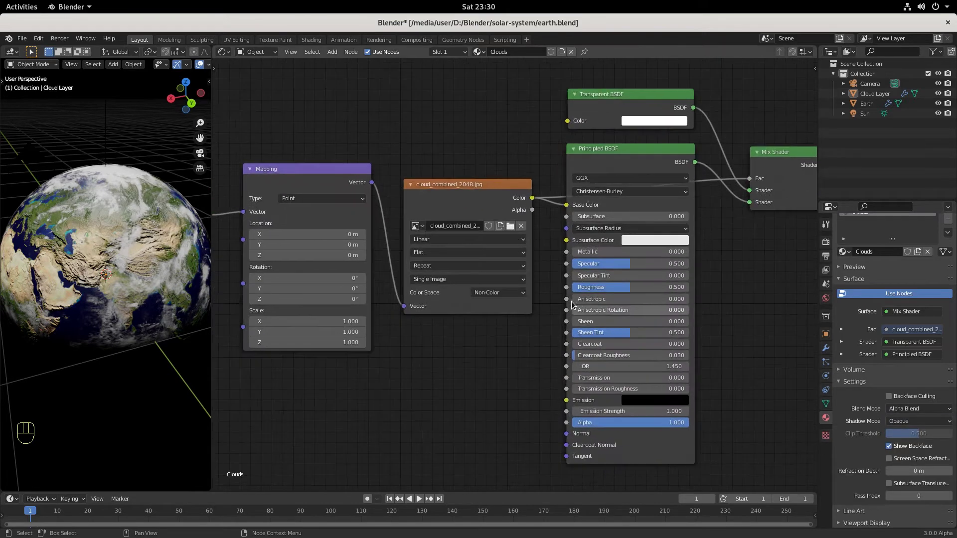
scroll(572, 304, down, 1)
scroll(478, 337, down, 1)
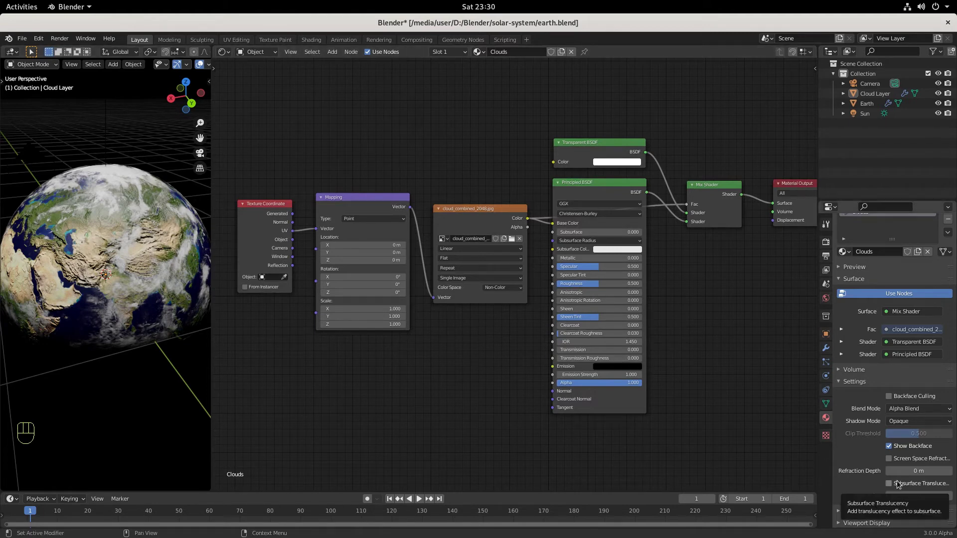
scroll(892, 424, up, 2)
click(826, 256)
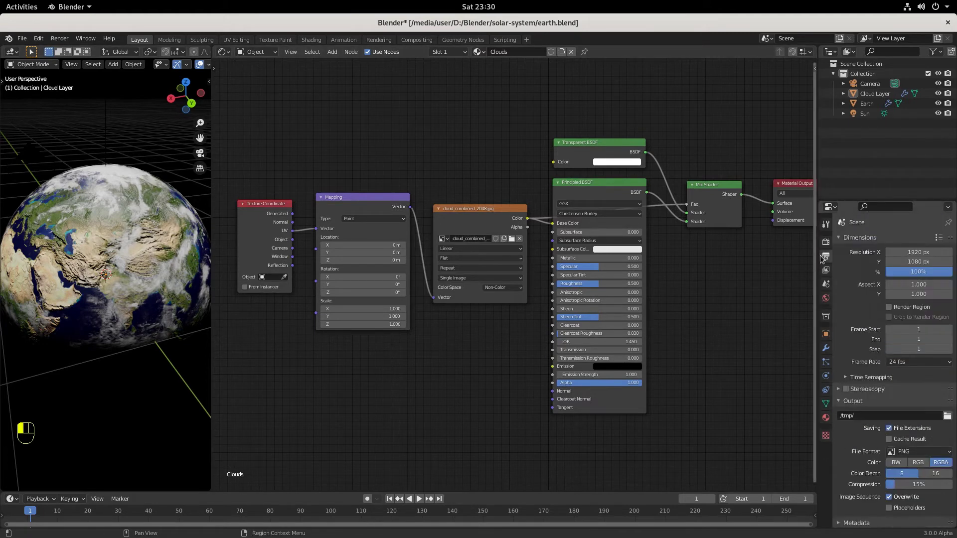
click(826, 241)
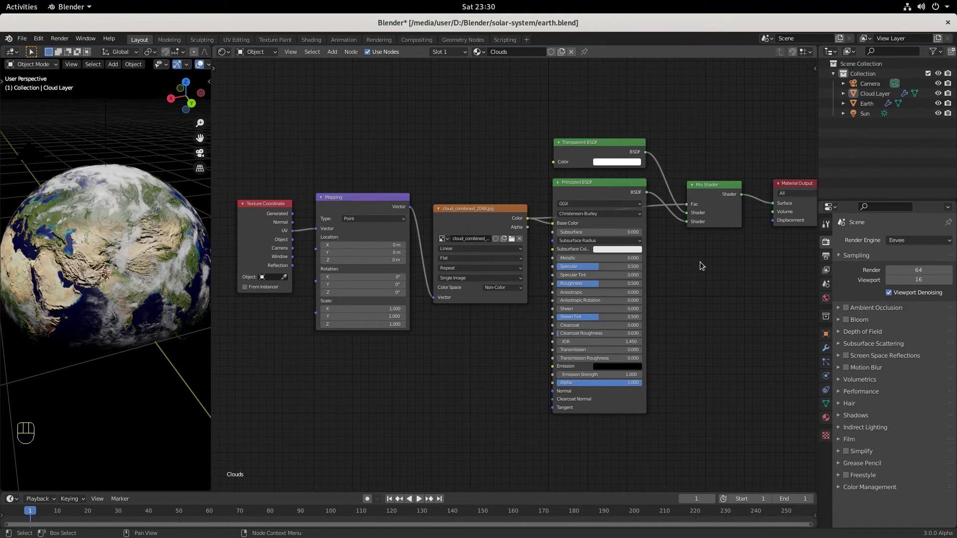
Set the Clouds material's Blend Mode to Opaque for comparison, and set it back to Alpha Blend.
click(827, 418)
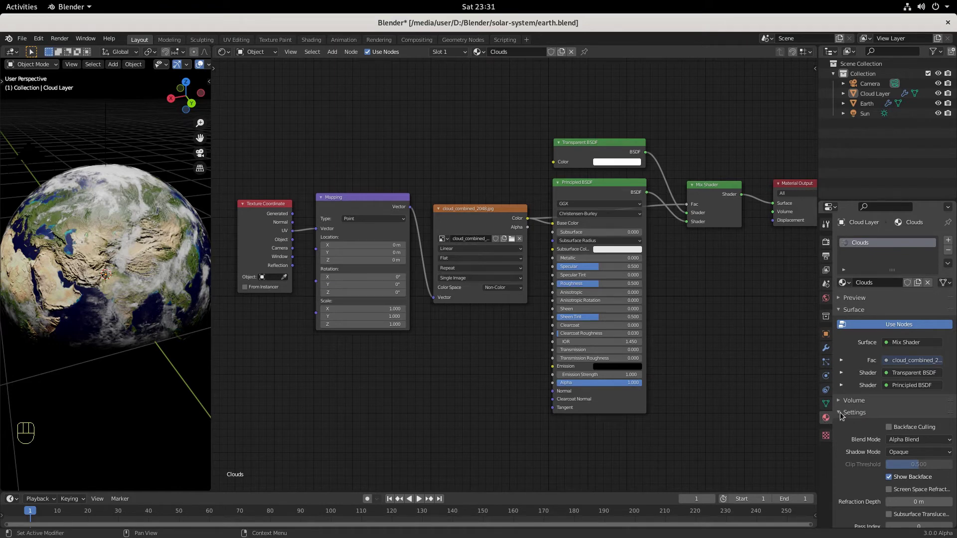
click(841, 413)
click(842, 413)
drag(911, 441, 905, 484)
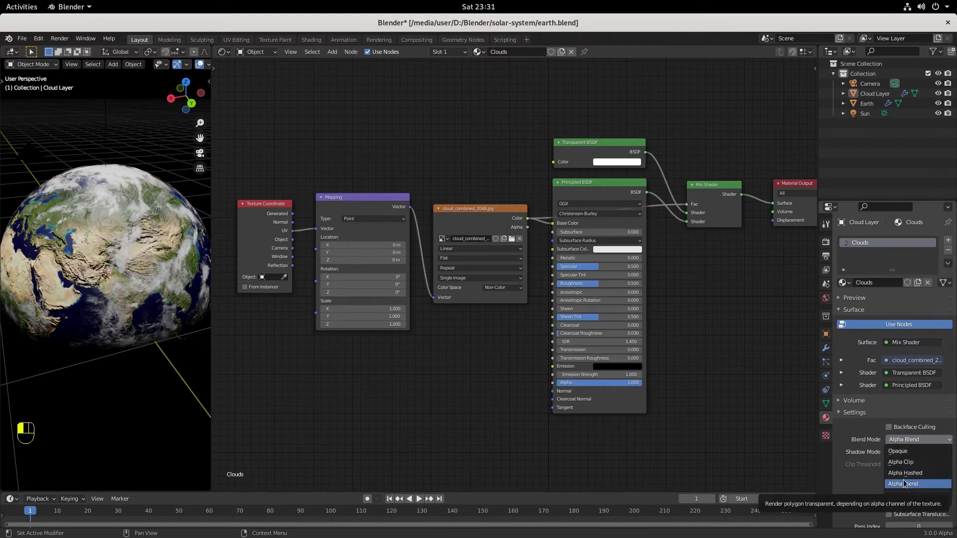
click(907, 453)
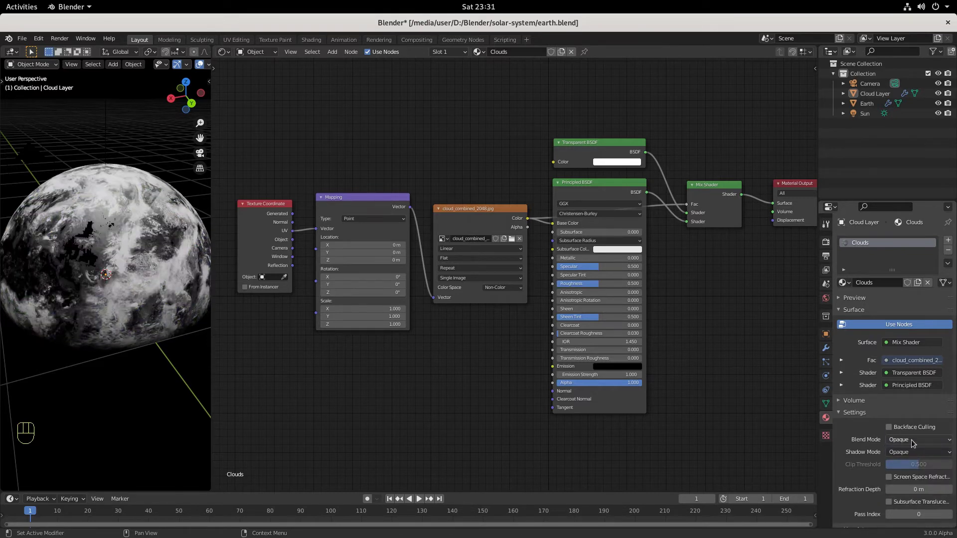
click(917, 441)
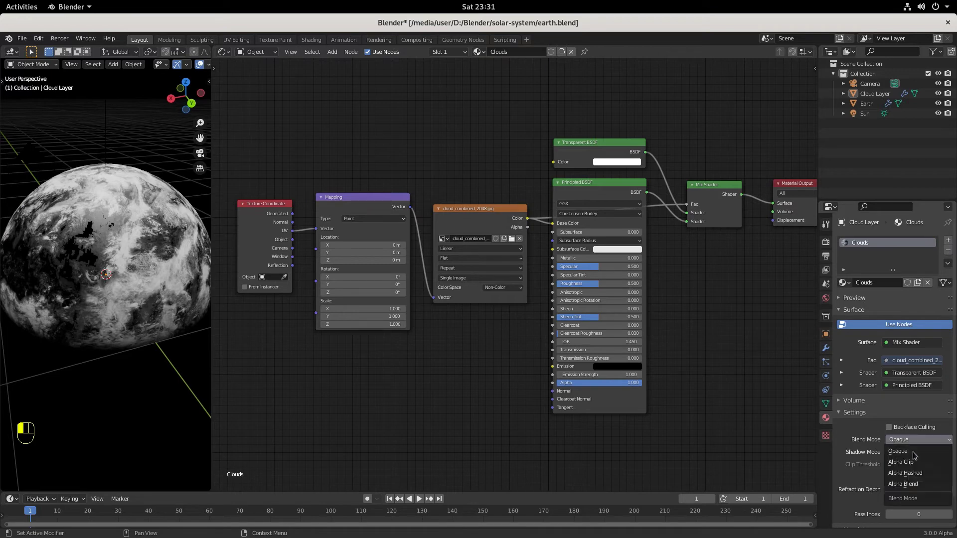
click(926, 486)
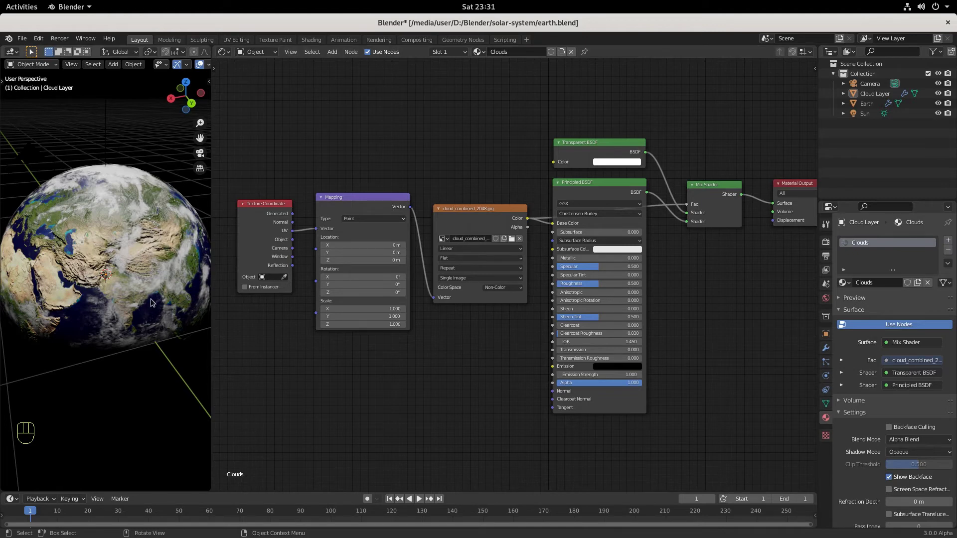
Save the Blender file and apply the scale of the Cloud Layer object.
middle_drag(150, 303, 106, 272)
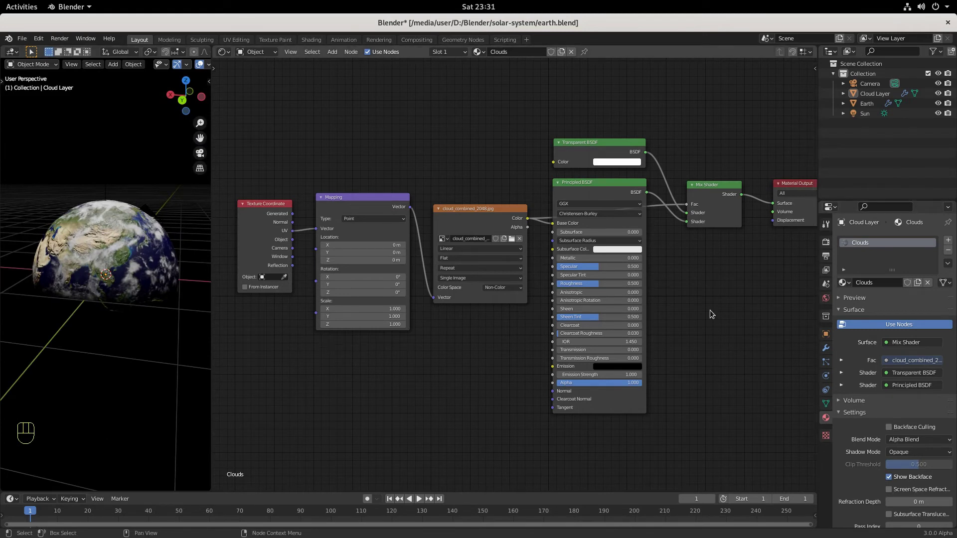
key(ctrl+s)
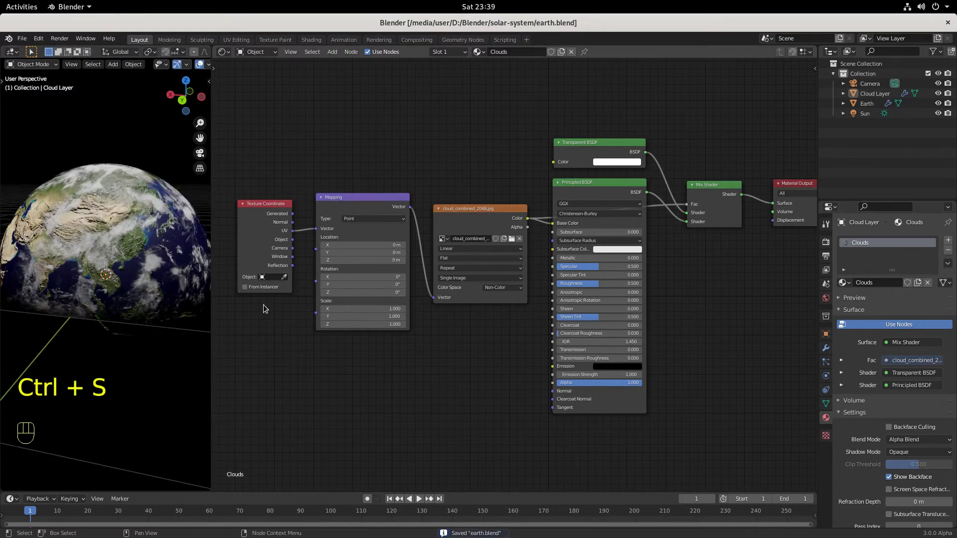
click(116, 231)
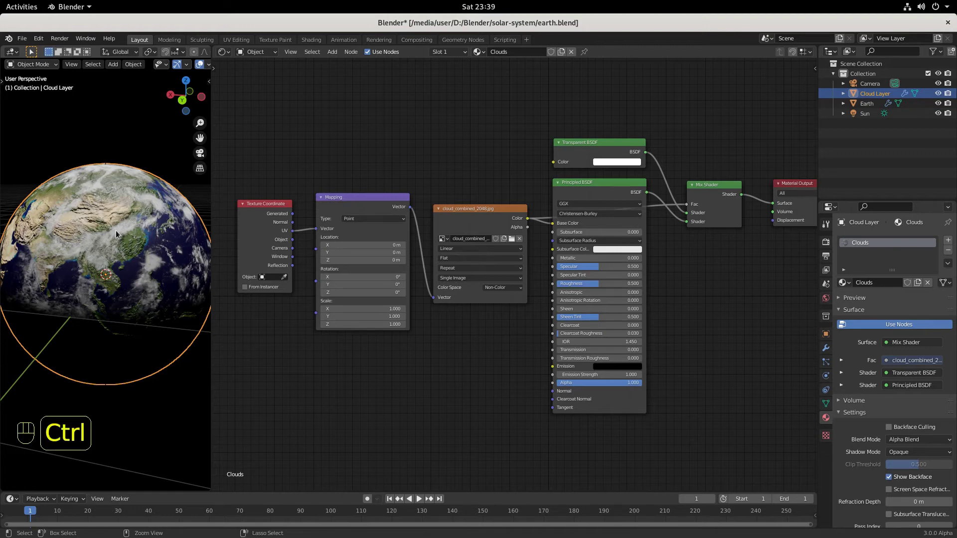
key(ctrl+a)
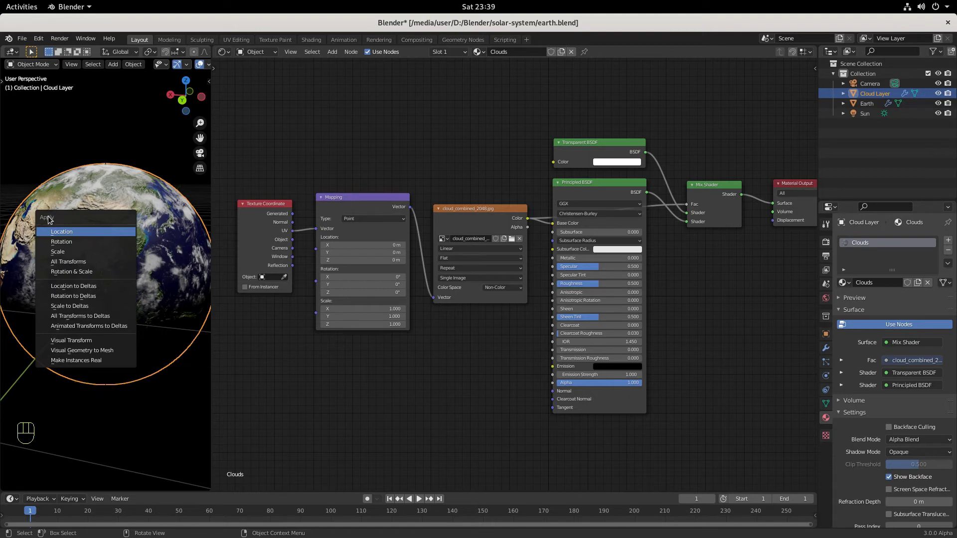
click(62, 253)
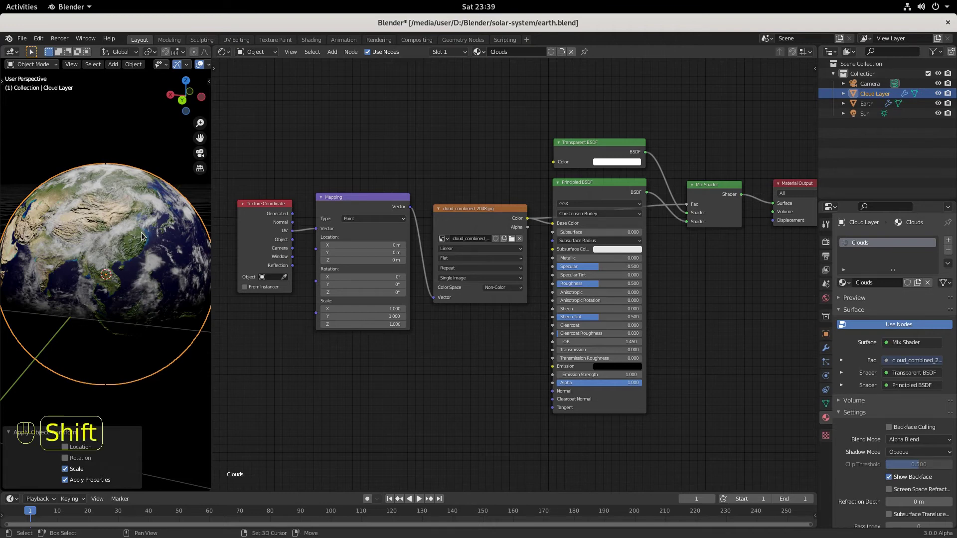
Duplicate the Cloud Layer sphere in place and rename the copy as Atmosphere.
key(shift+d)
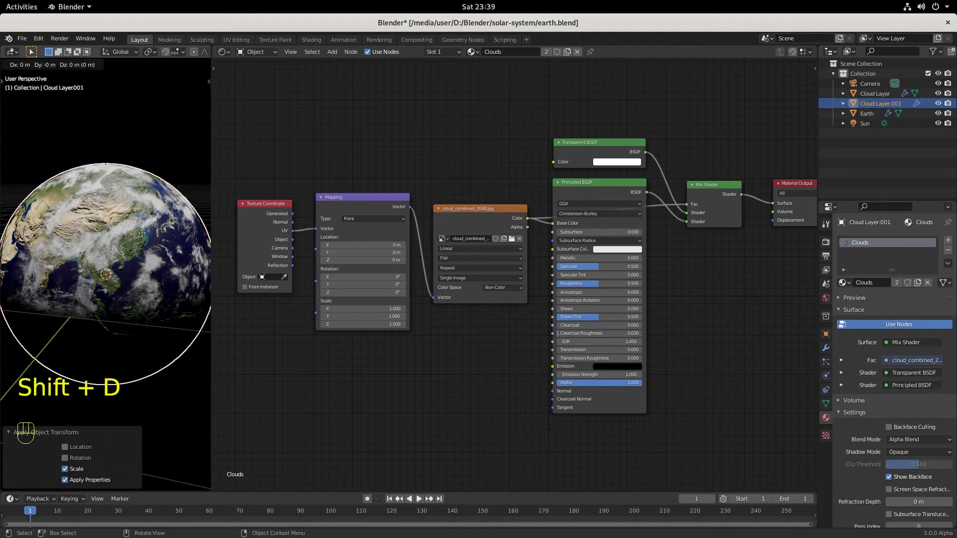
right_click(142, 233)
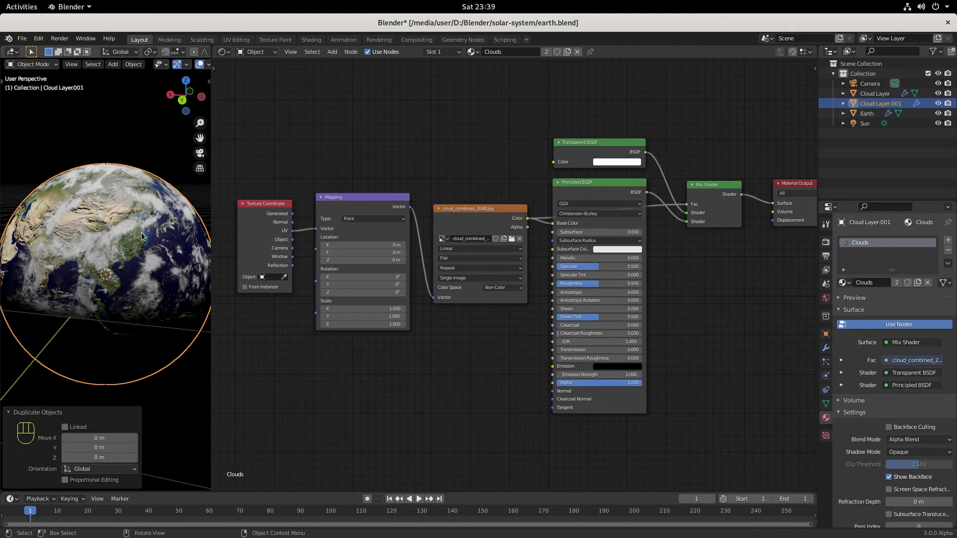
double_click(870, 104)
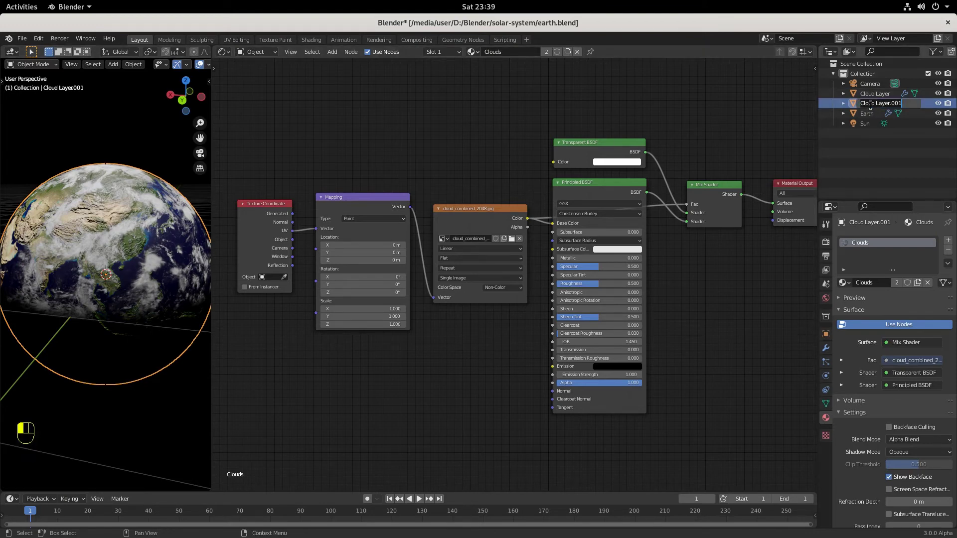
text(Atmosphere)
key(Return)
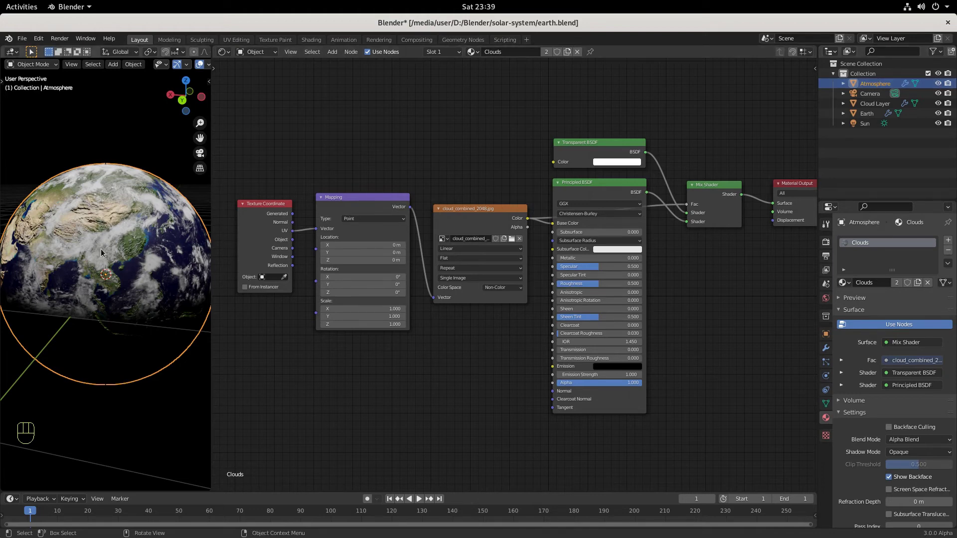
Scale the Atmosphere sphere uniformly by a factor of 1.06.
key(s)
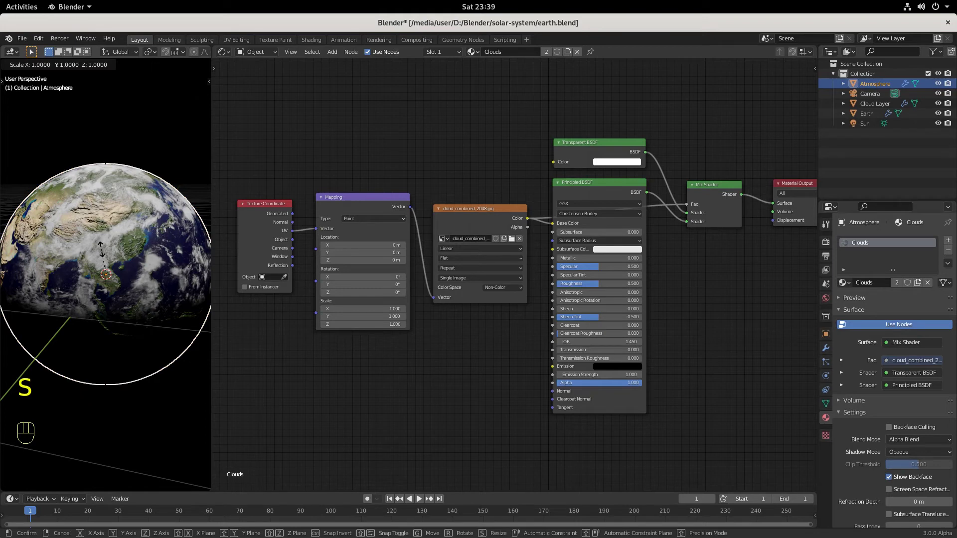
text(1.)
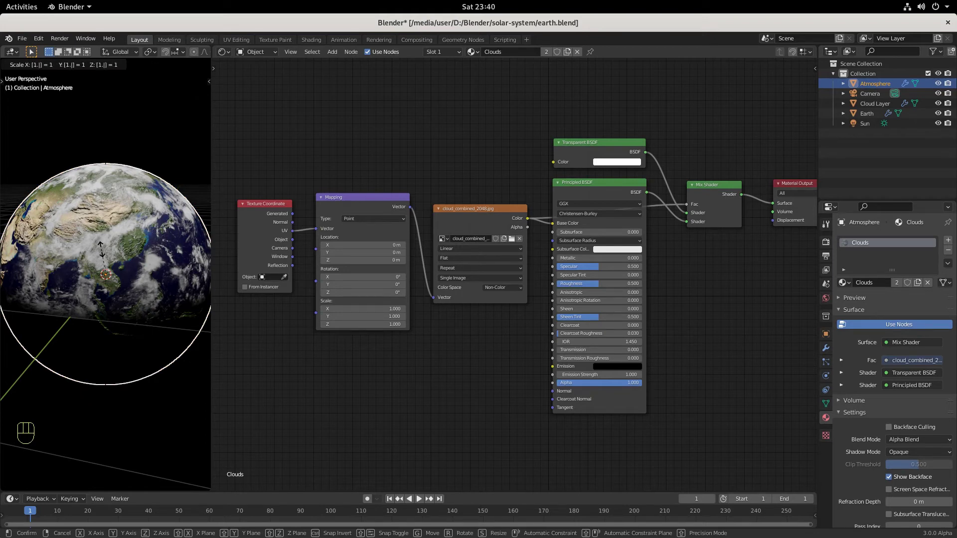
text(06)
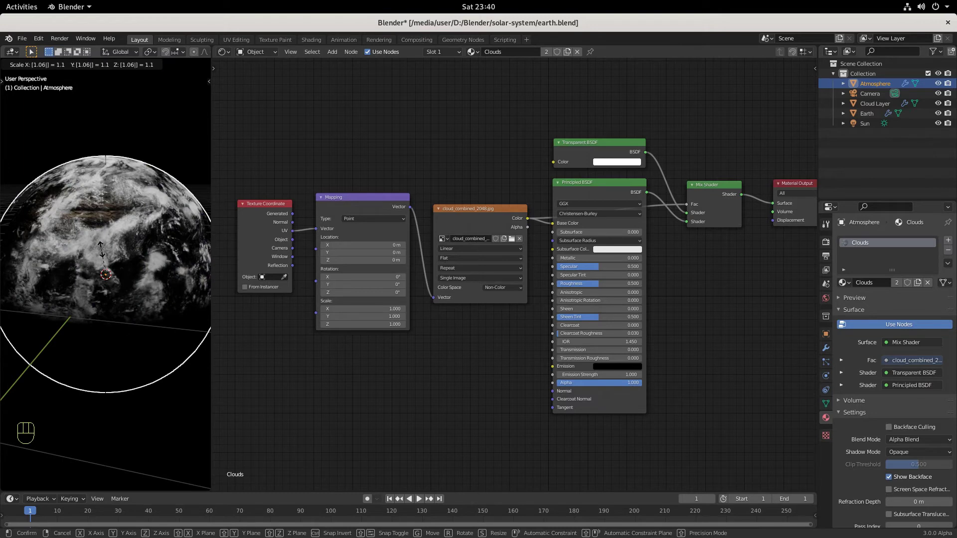
key(Return)
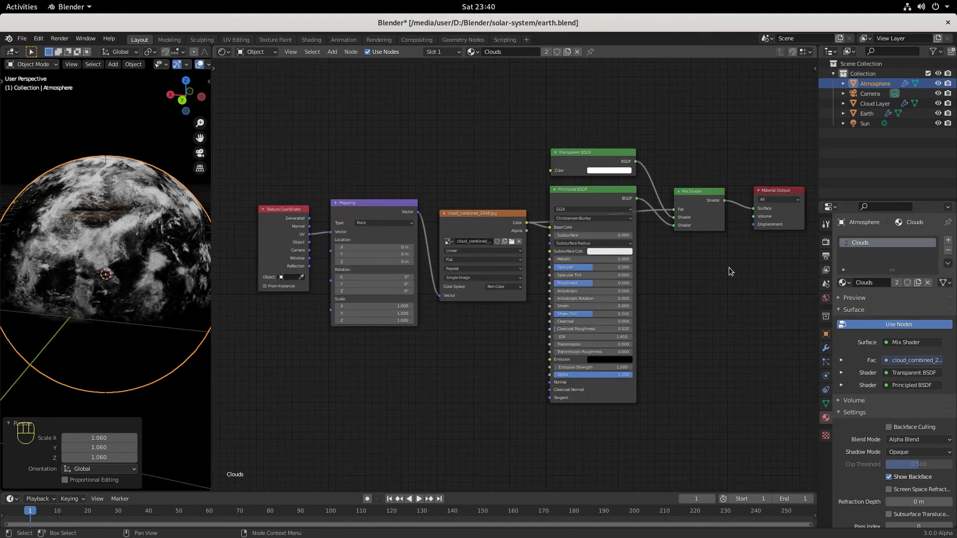
Unlink the Clouds material from the Atmosphere object and save the file.
ctrl+middle_drag(729, 267, 725, 268)
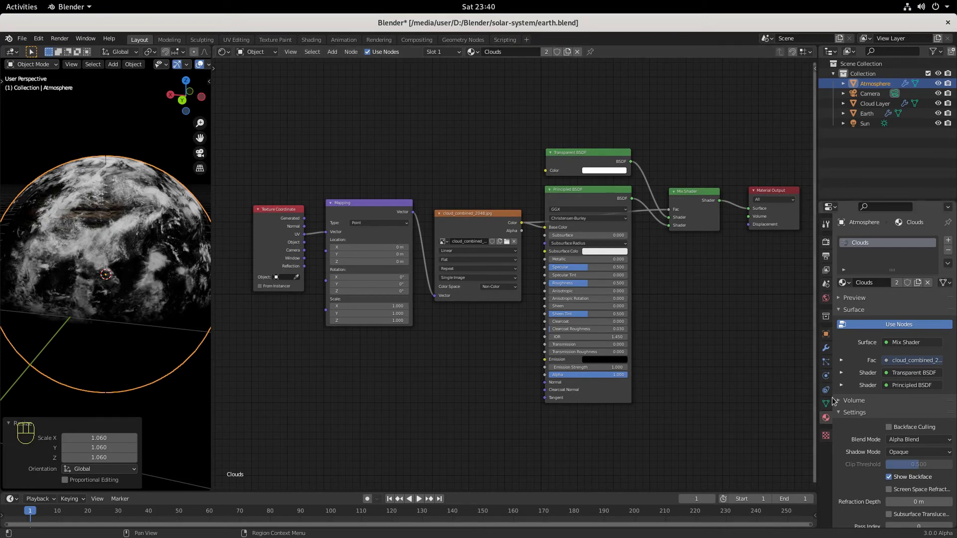
click(929, 283)
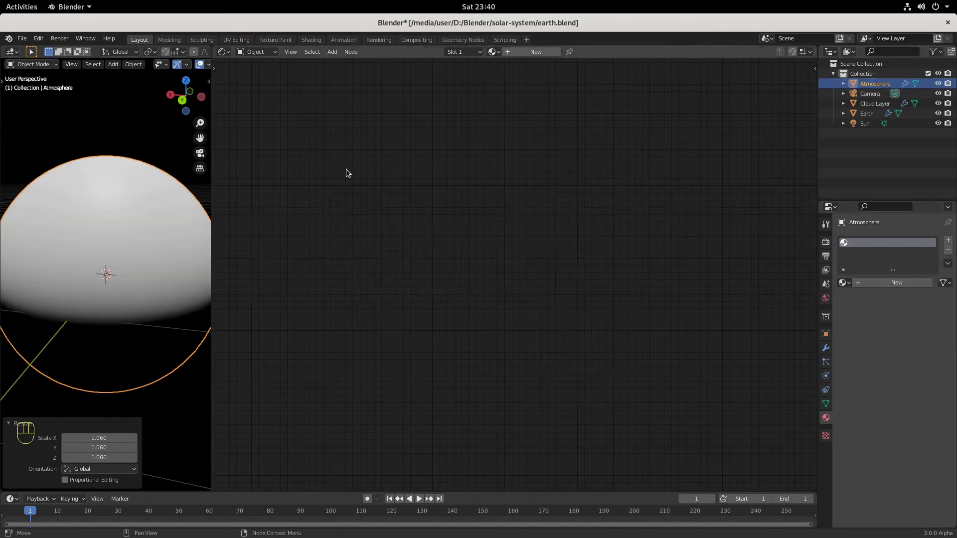
key(ctrl+s)
click(299, 233)
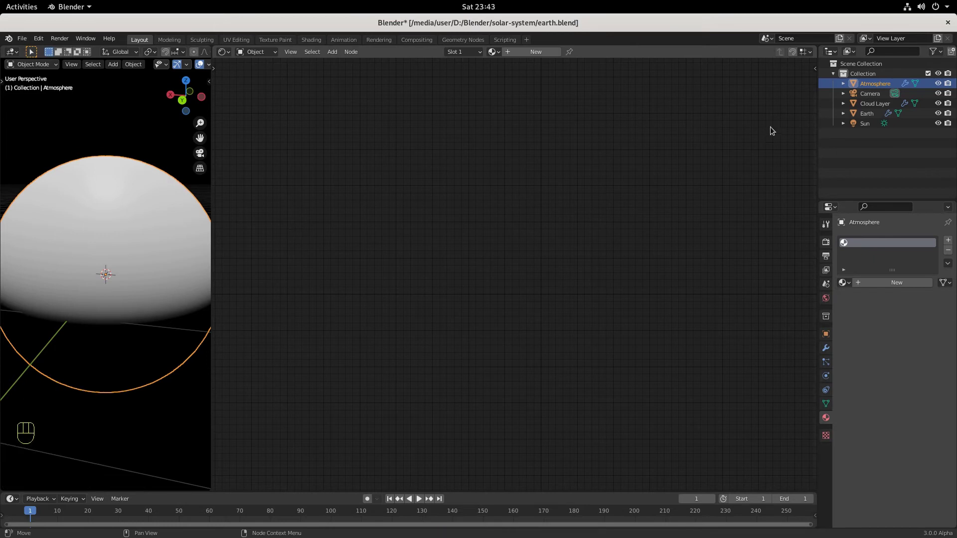
Create a new material for the Atmosphere sphere and name it Atmosphere.
click(880, 282)
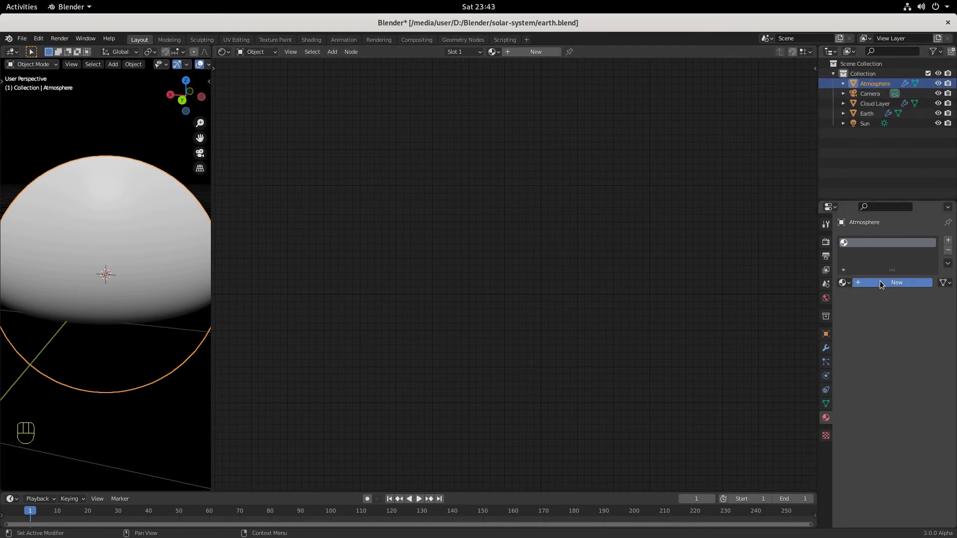
double_click(506, 52)
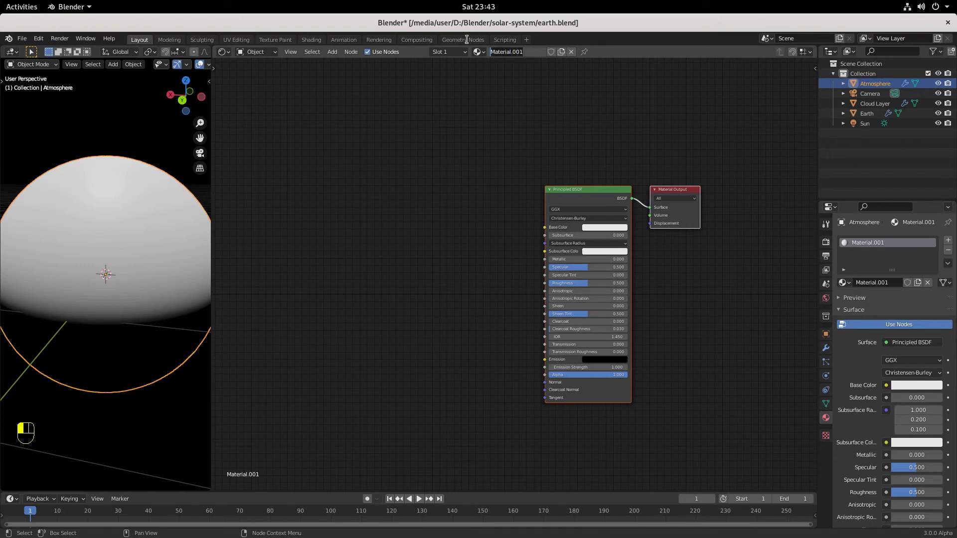
text(aTMSO)
key(BackSpace)
key(BackSpace)
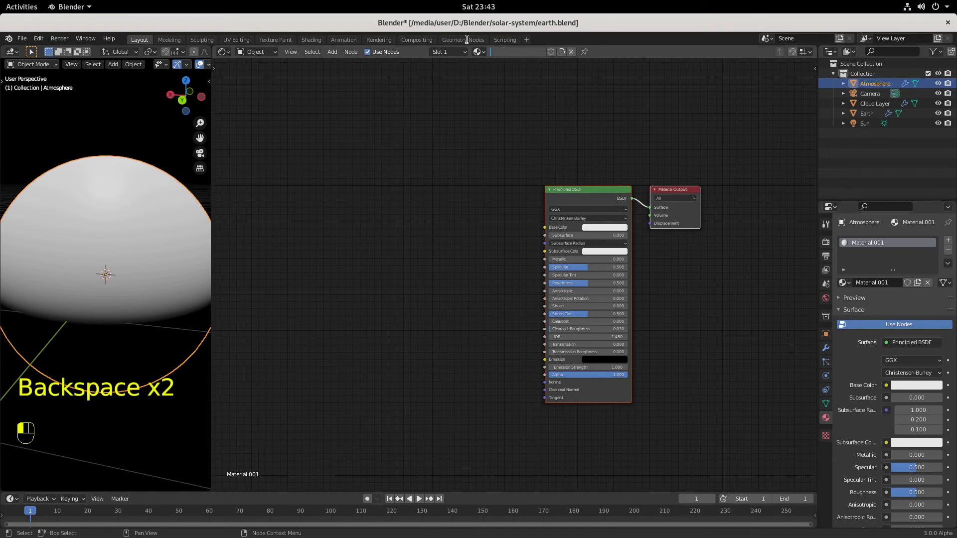
text(osphere)
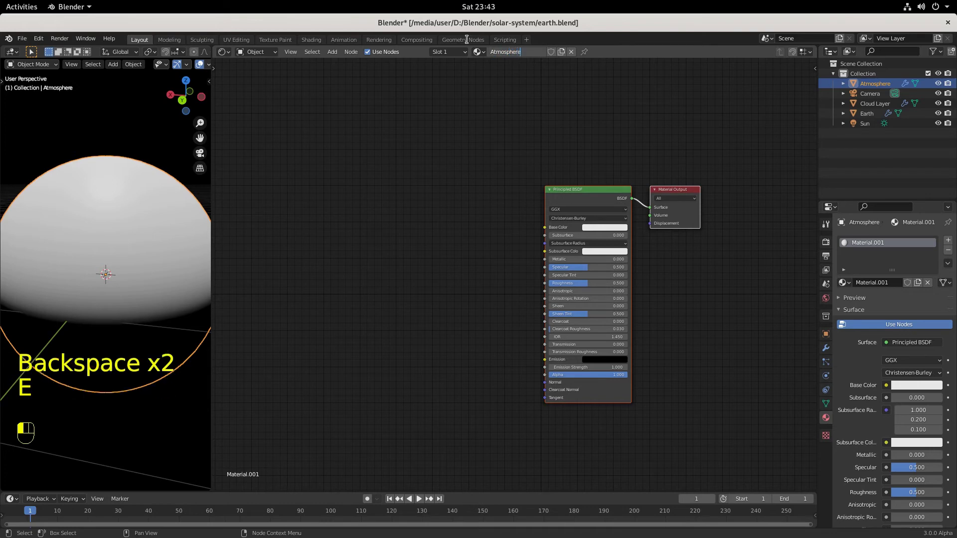
key(Return)
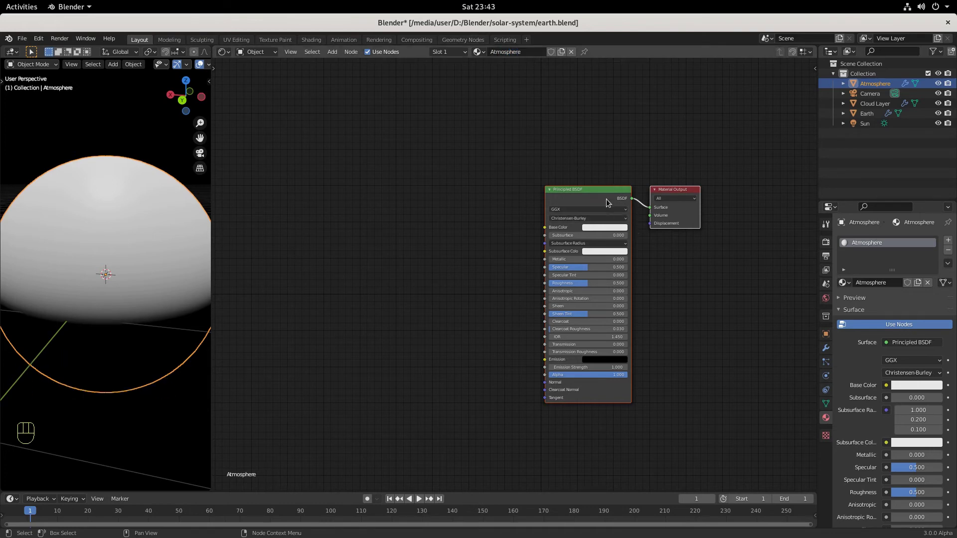
Spread out the Atmosphere material's nodes and add a Transparent BSDF node above the Principled BSDF.
drag(608, 202, 582, 138)
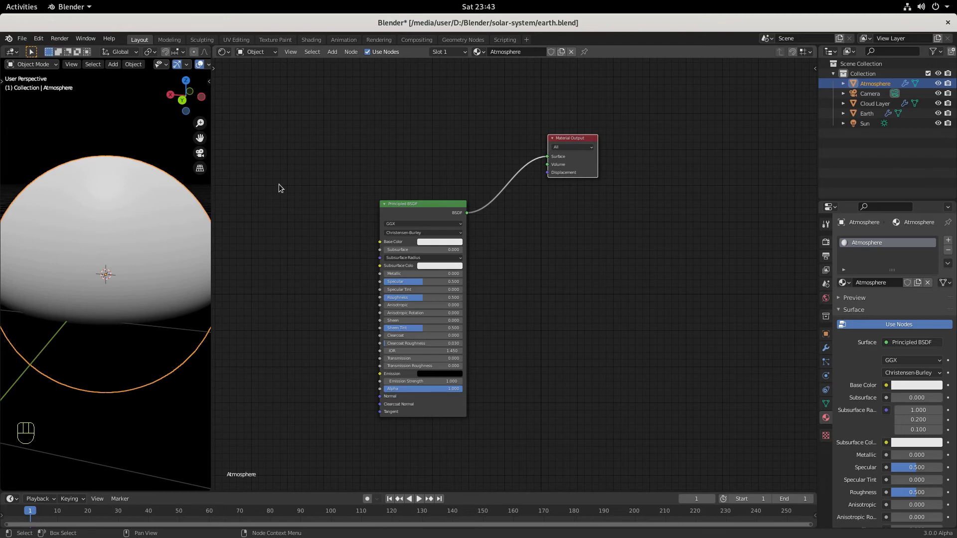
click(366, 166)
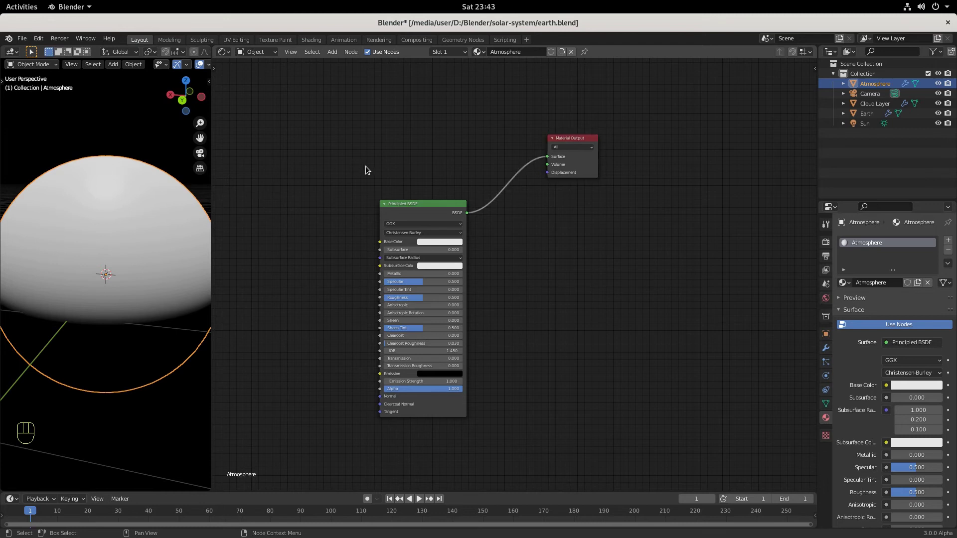
key(shift+a)
mouse_move(366, 167)
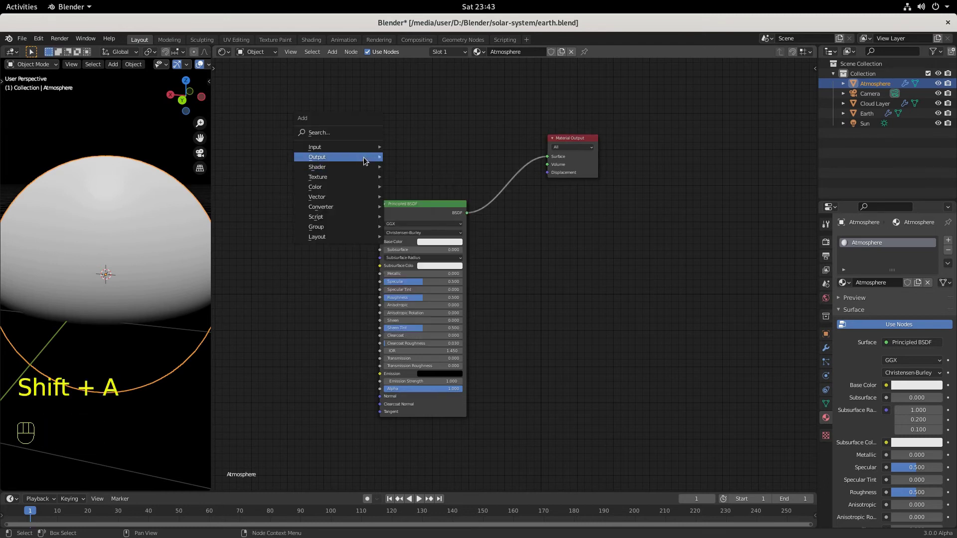
mouse_move(366, 148)
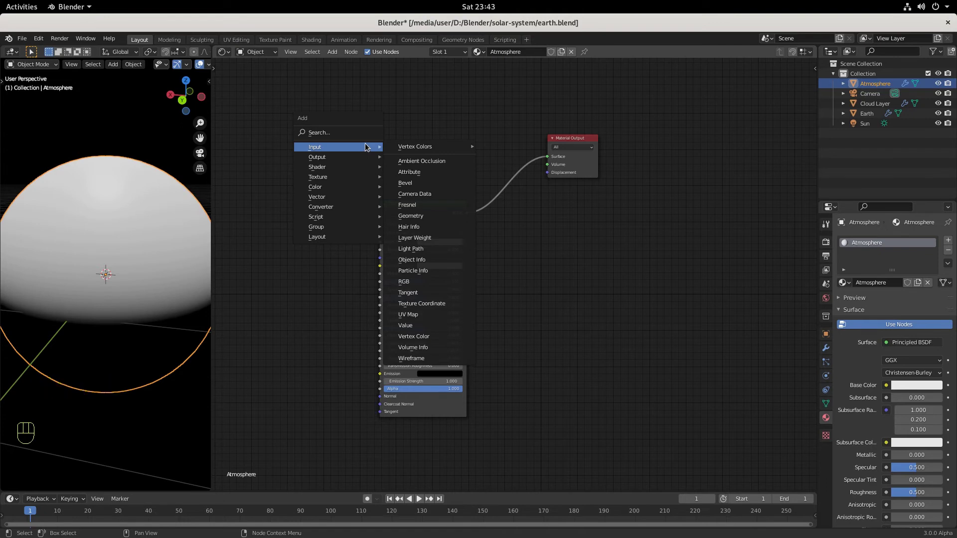
click(366, 147)
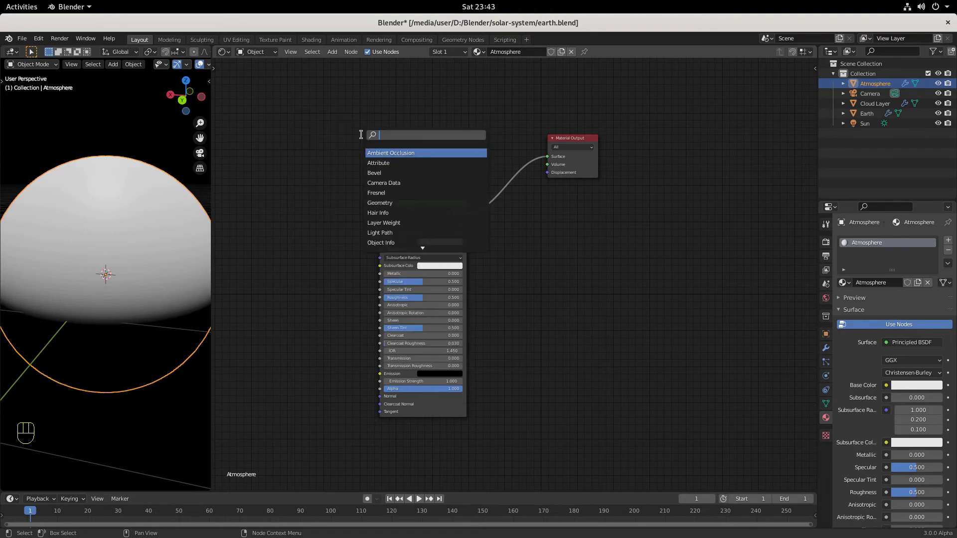
text(tran)
click(389, 163)
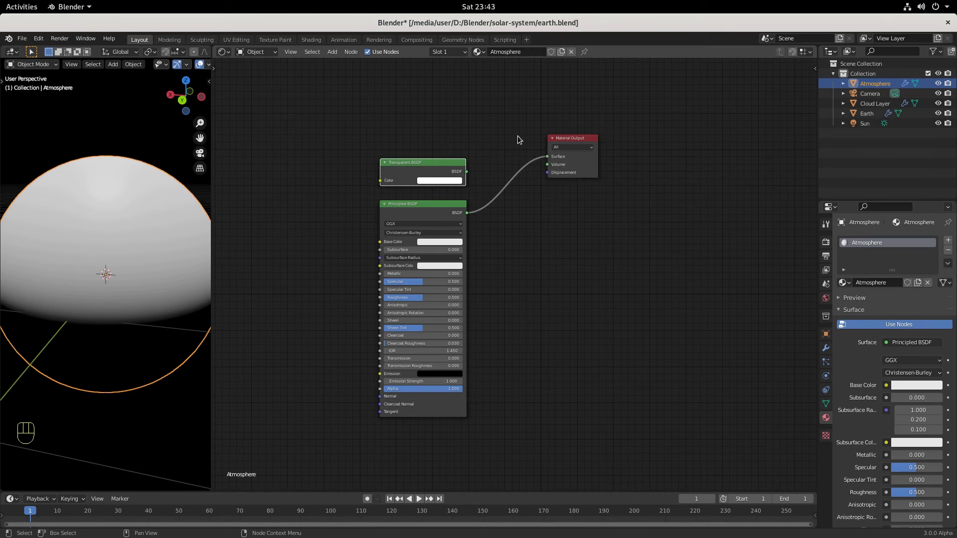
Insert a Mix Shader between the Principled BSDF and Material Output, and connect the Transparent BSDF to its second Shader input.
key(shift+a)
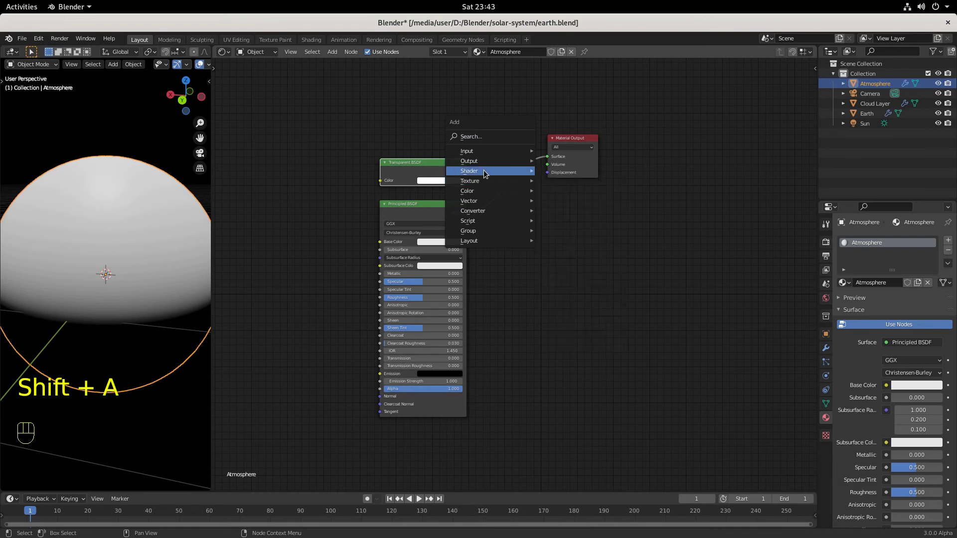
mouse_move(484, 173)
click(575, 231)
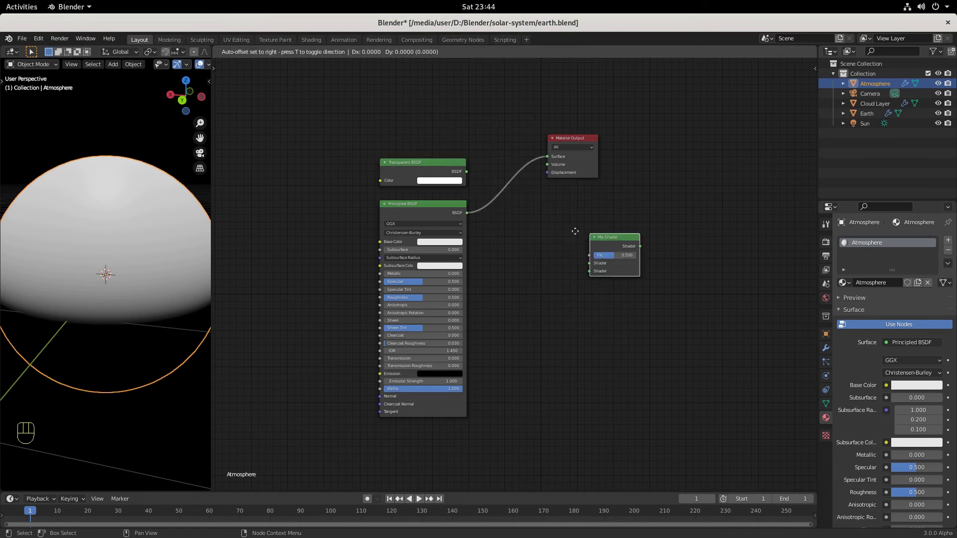
click(482, 155)
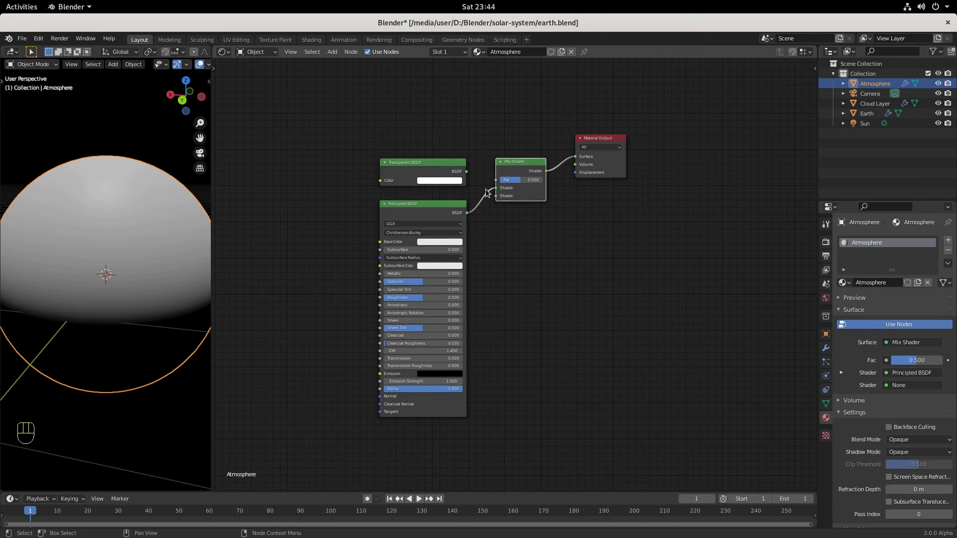
drag(467, 172, 498, 197)
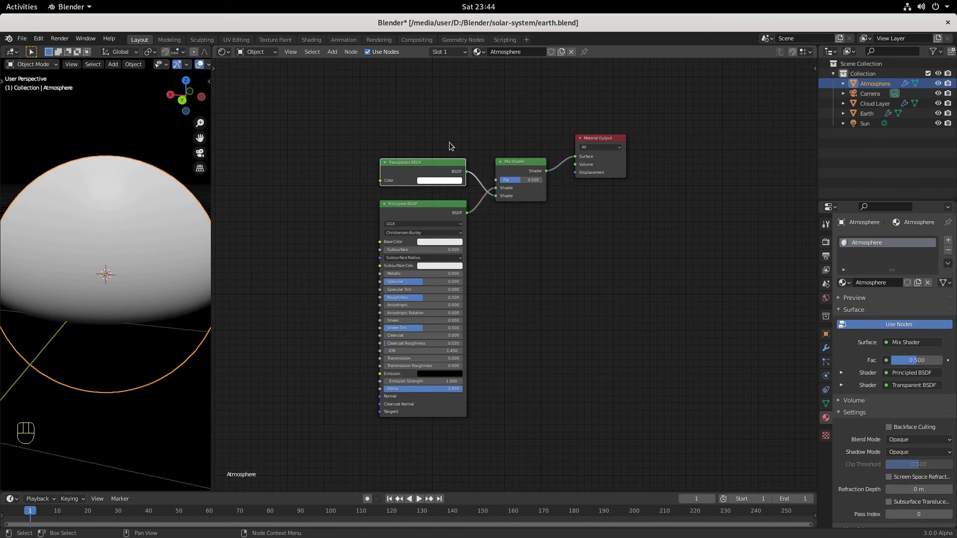
Add a Layer Weight node above the Transparent BSDF node.
click(419, 134)
key(shift+a)
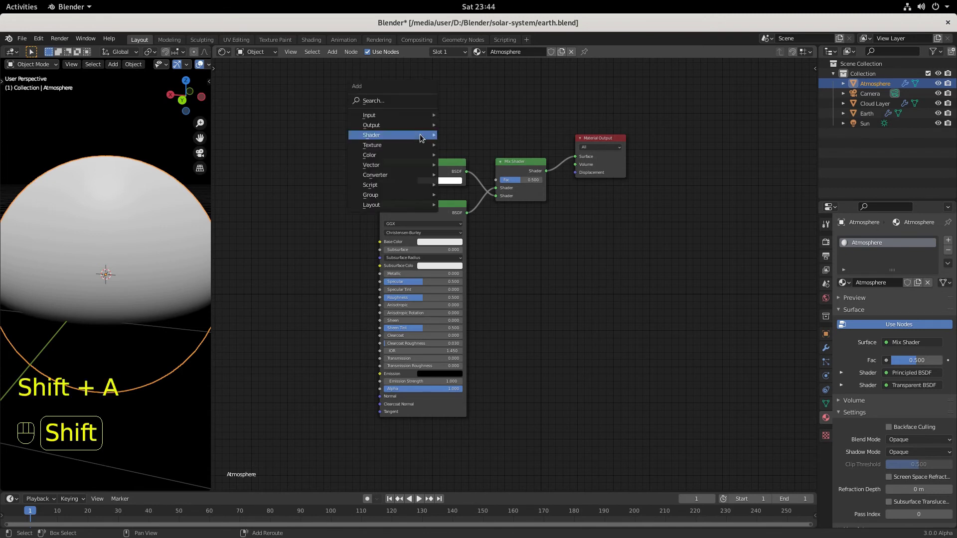
mouse_move(419, 134)
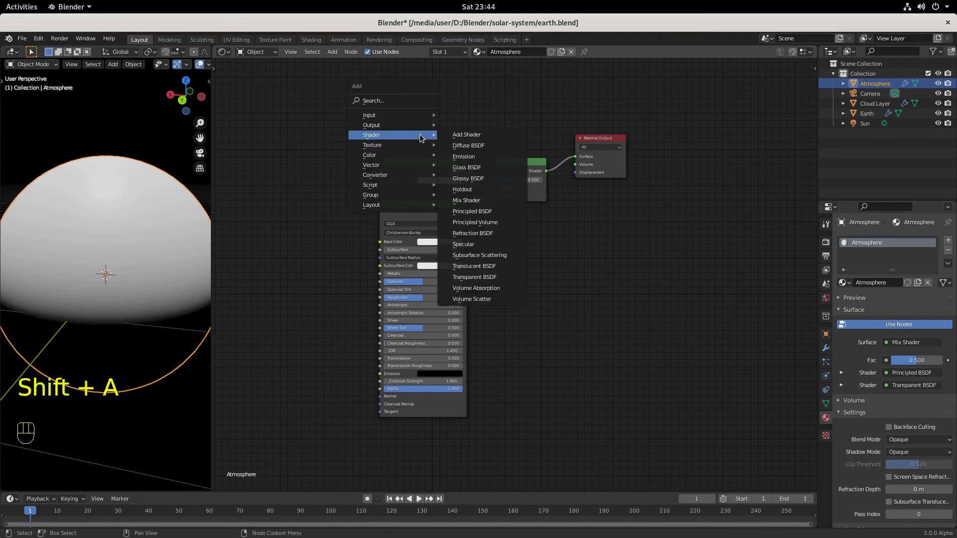
click(389, 101)
text(layer)
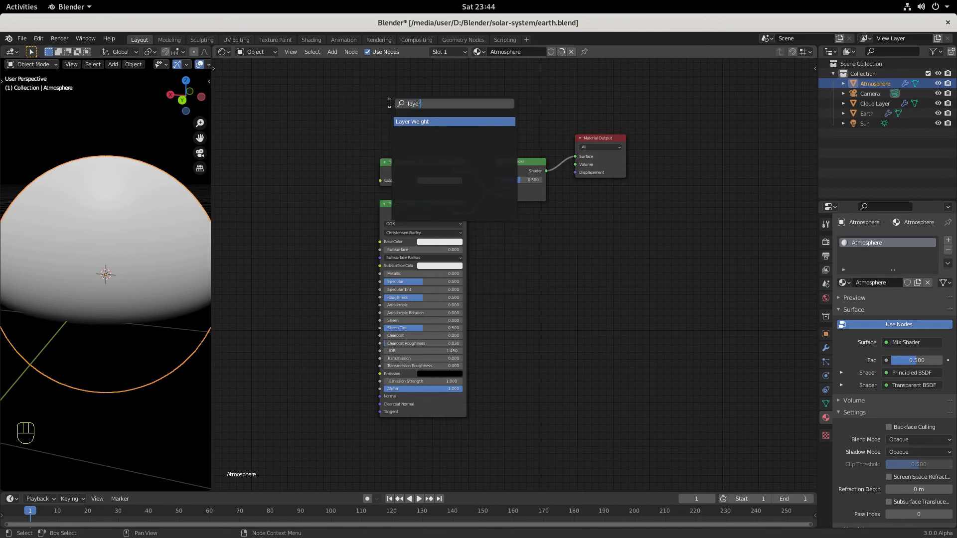
key(Return)
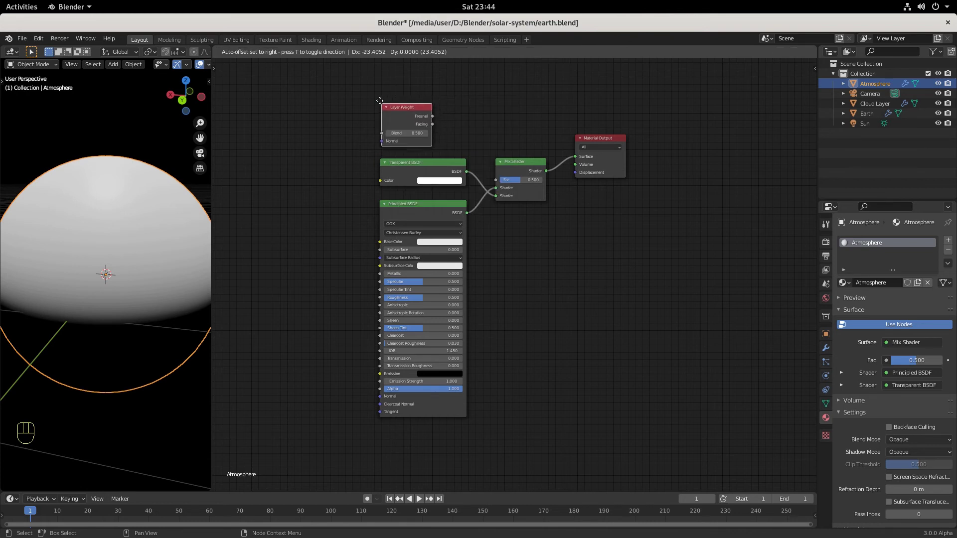
click(382, 98)
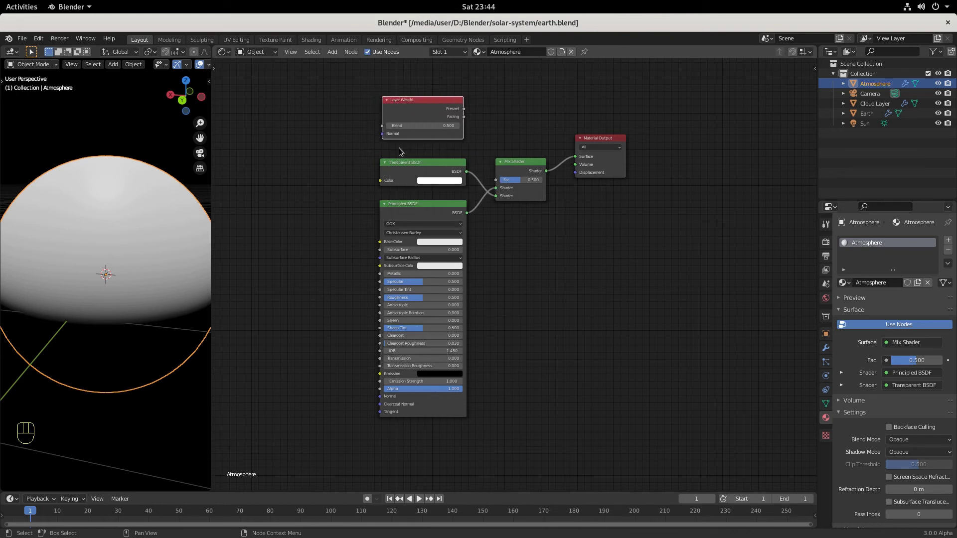
Set the Principled BSDF's Base Color to a light sky blue.
click(434, 248)
click(444, 246)
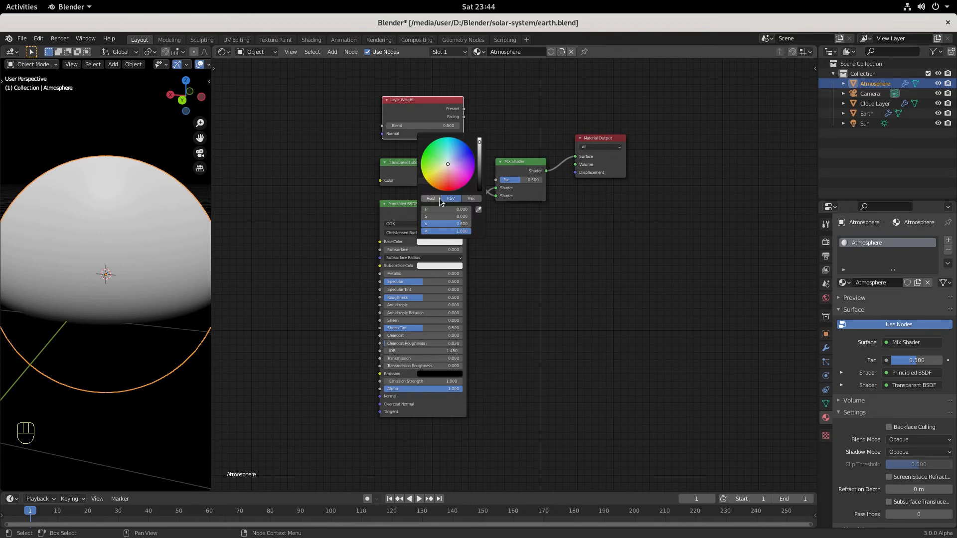
mouse_move(447, 167)
mouse_down()
mouse_move(473, 154)
mouse_move(451, 155)
mouse_up()
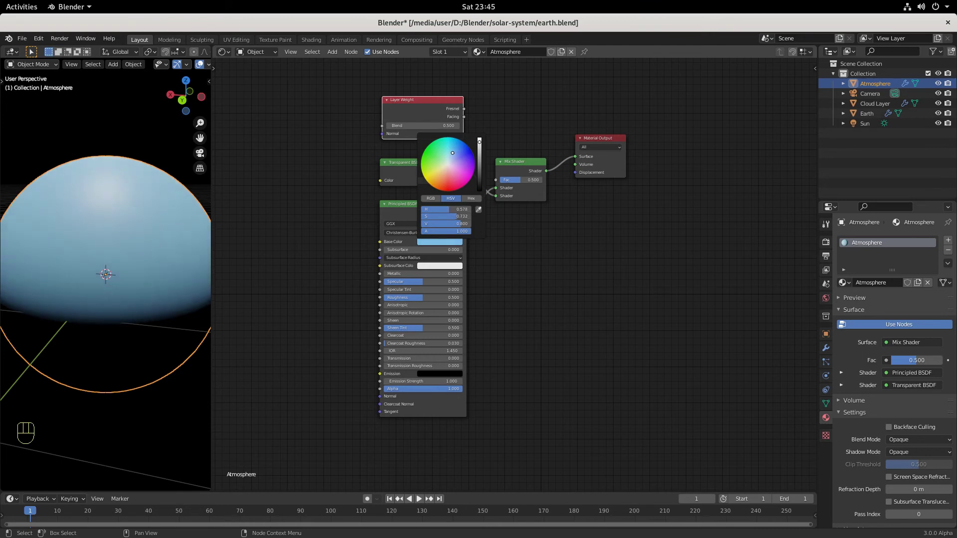
drag(452, 152, 453, 154)
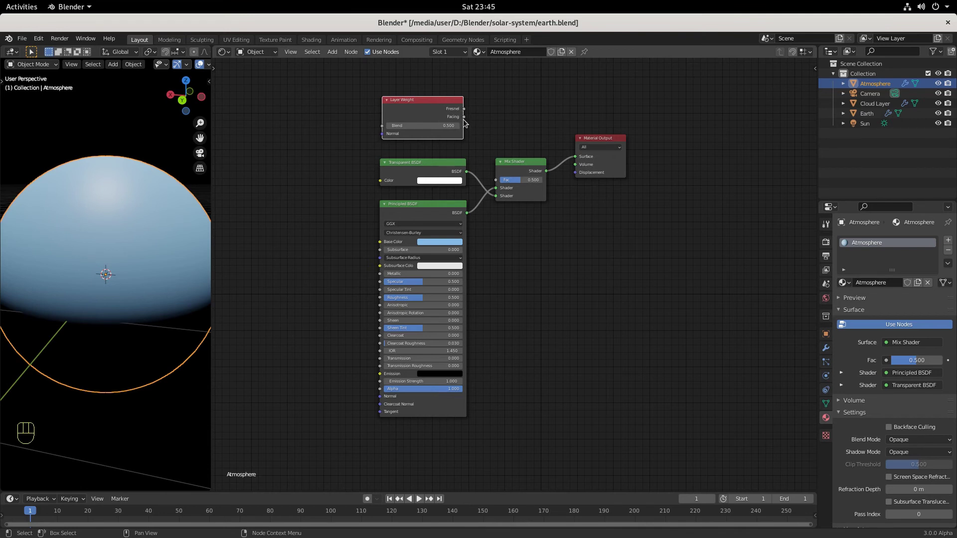
Connect Layer Weight's Facing output to the Mix Shader's Fac, and swap the shader inputs so Transparent BSDF comes first.
drag(464, 118, 497, 183)
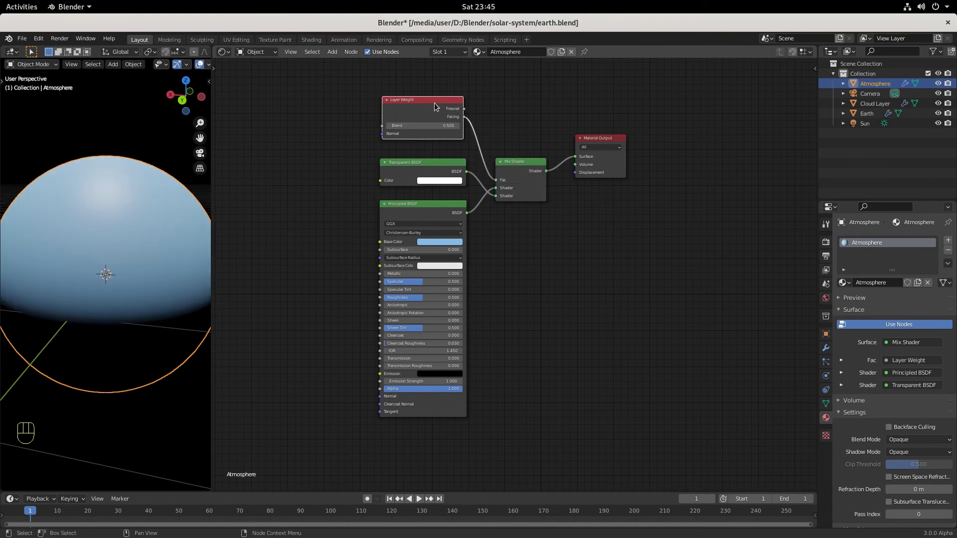
drag(435, 106, 431, 117)
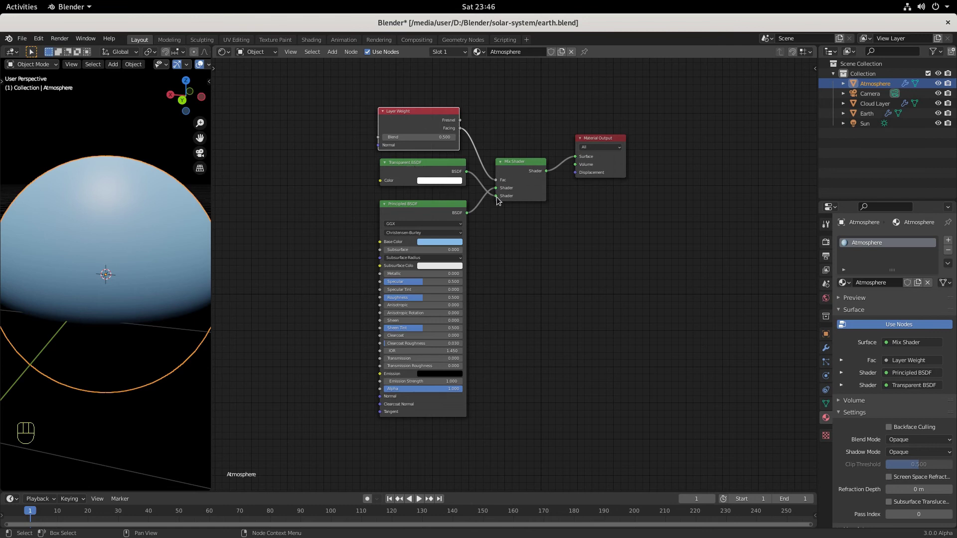
drag(497, 201, 497, 188)
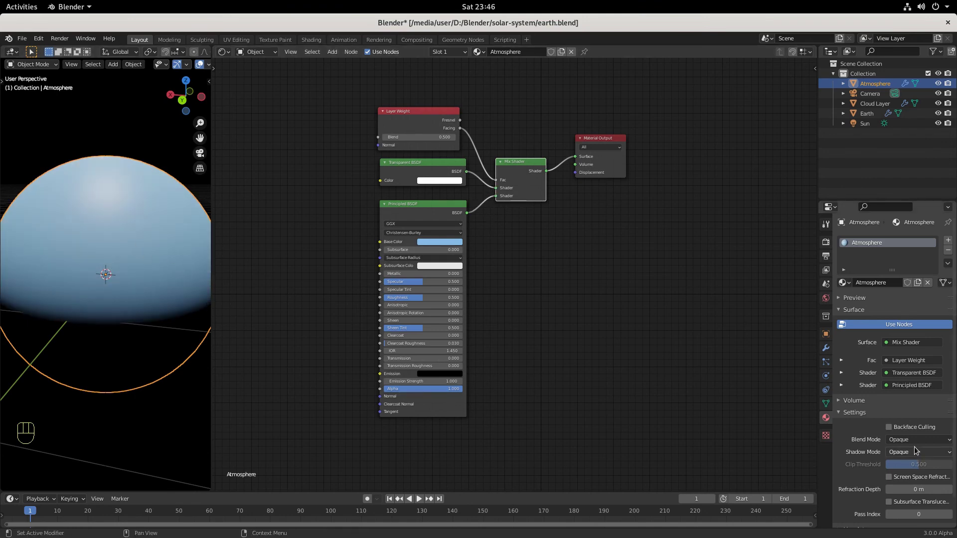
Preview the Atmosphere material with the Cycles render engine and switch back to Eevee.
click(826, 242)
click(905, 243)
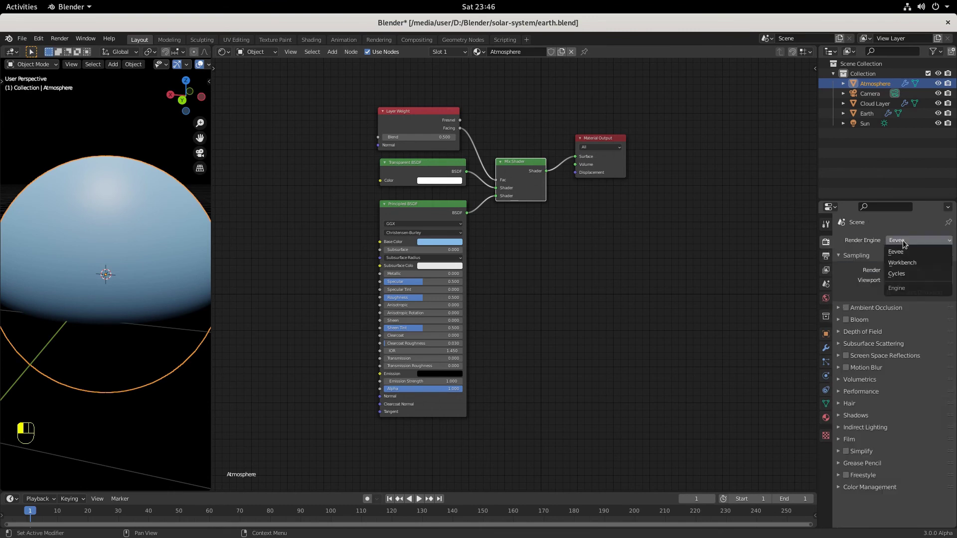
click(914, 276)
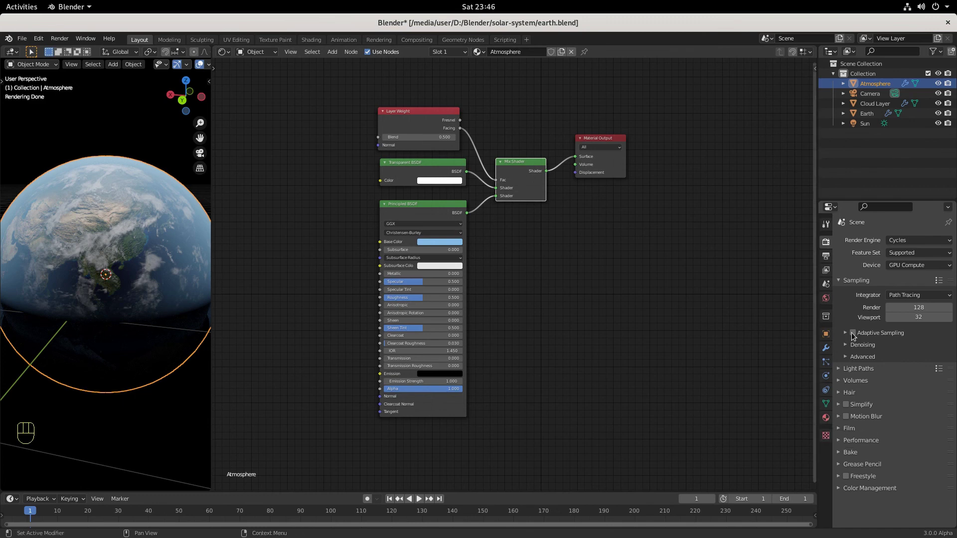
click(905, 244)
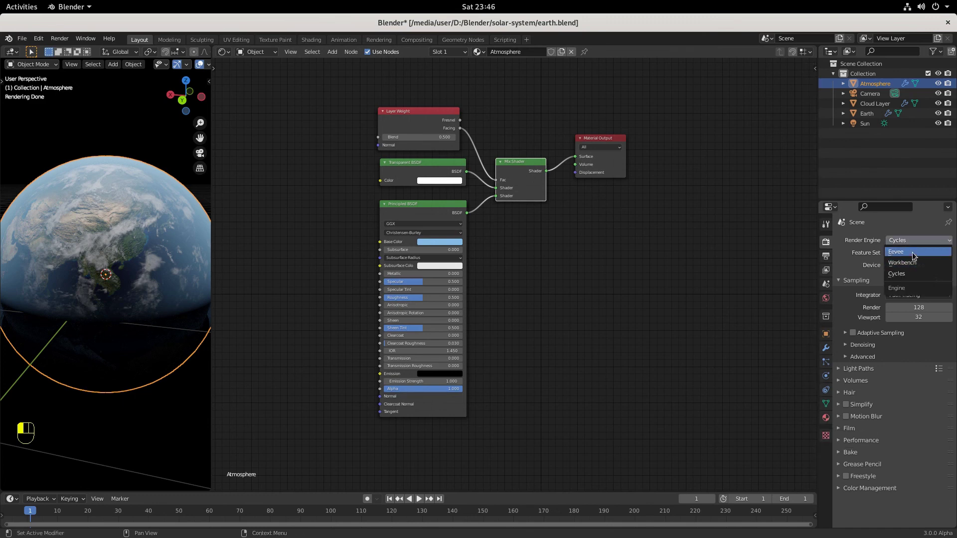
click(912, 253)
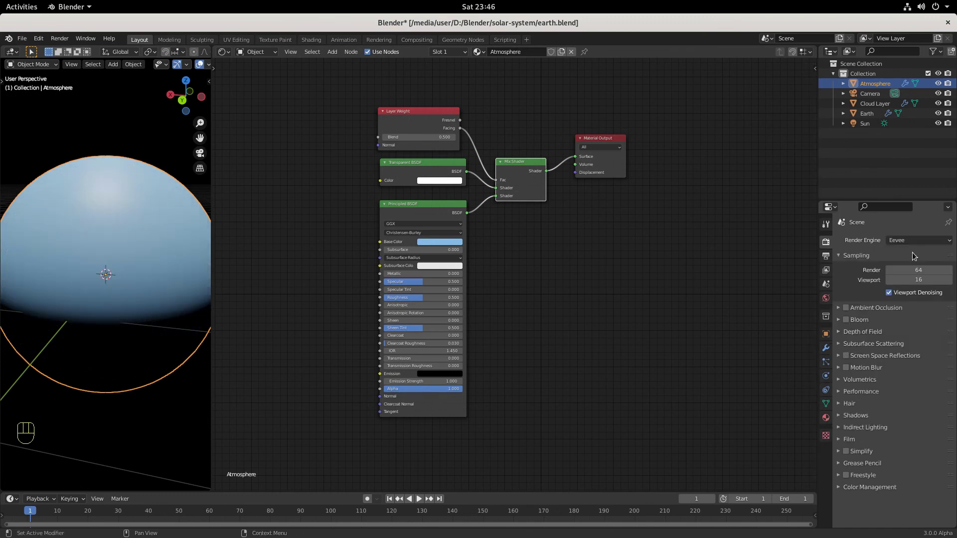
Set the Atmosphere material's Blend Mode to Alpha Blend and its Shadow Mode to Alpha Hashed.
click(827, 419)
click(901, 440)
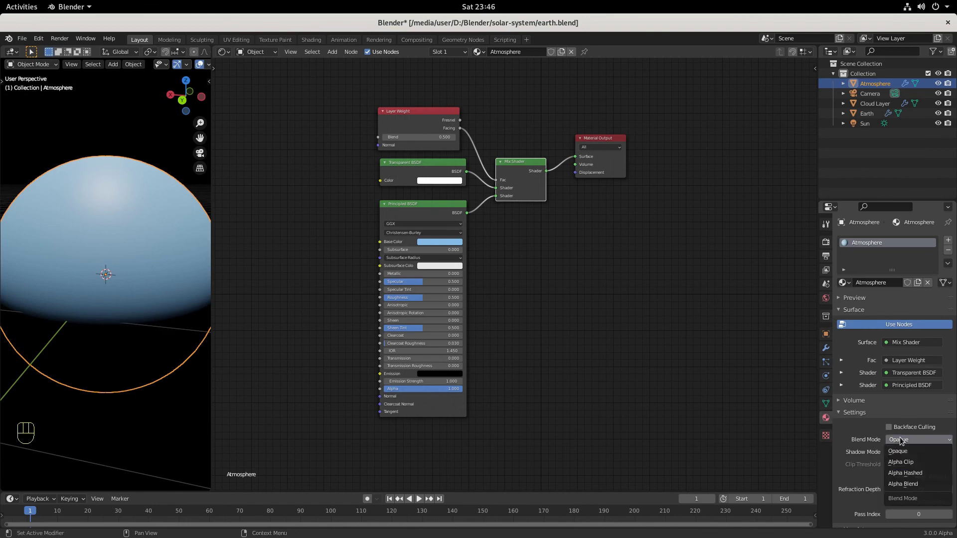
drag(902, 439, 911, 486)
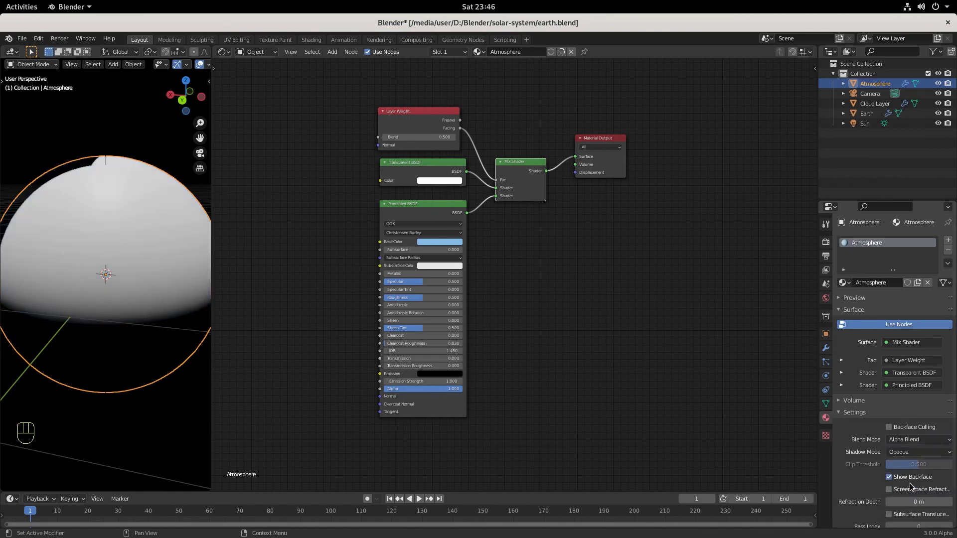
drag(905, 452, 909, 497)
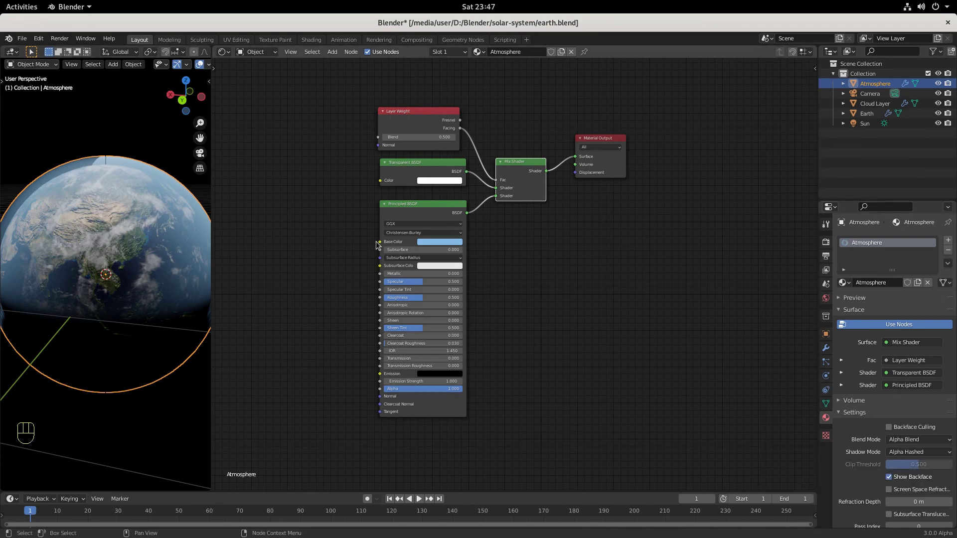
Check the atmosphere glow from several sides of the Earth and widen the 3D viewport to fit the whole globe.
click(413, 148)
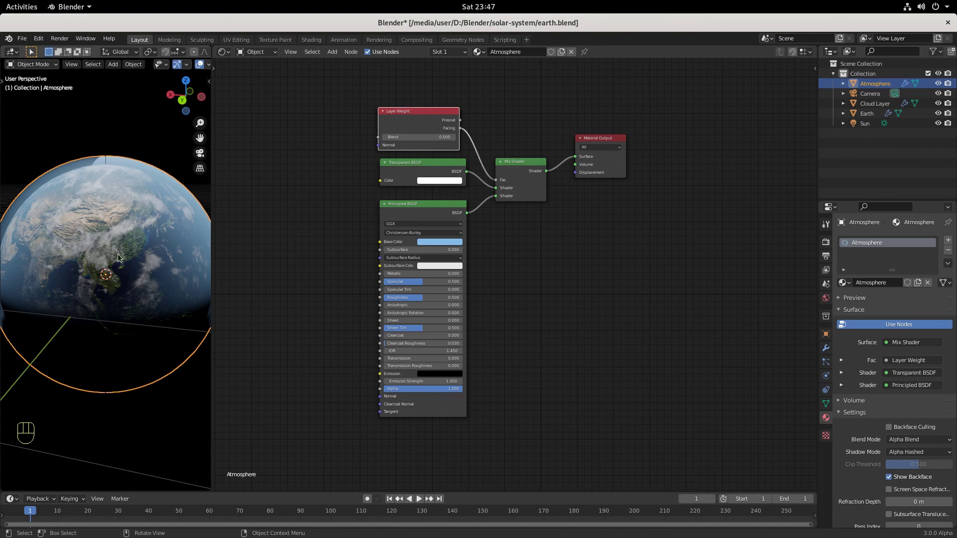
middle_drag(139, 283, 83, 335)
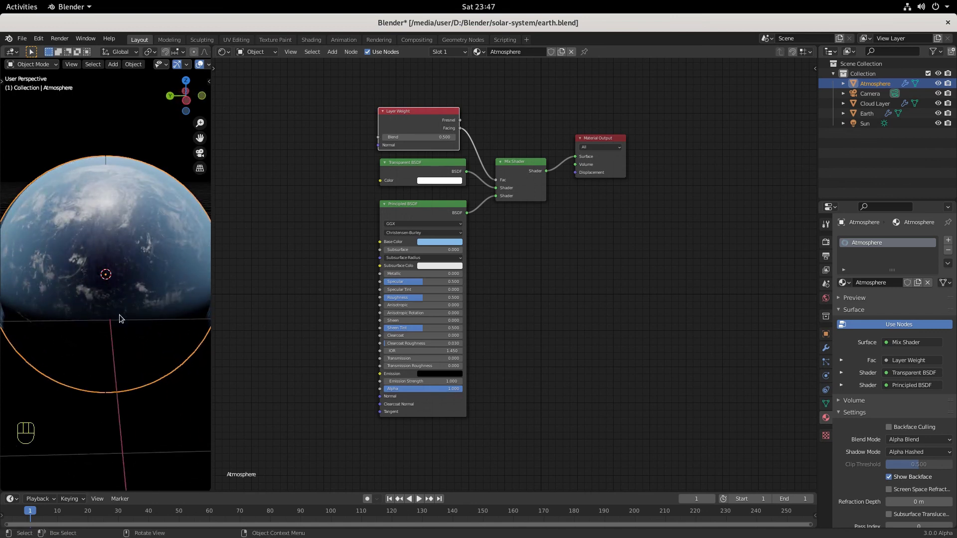
middle_drag(139, 273, 87, 283)
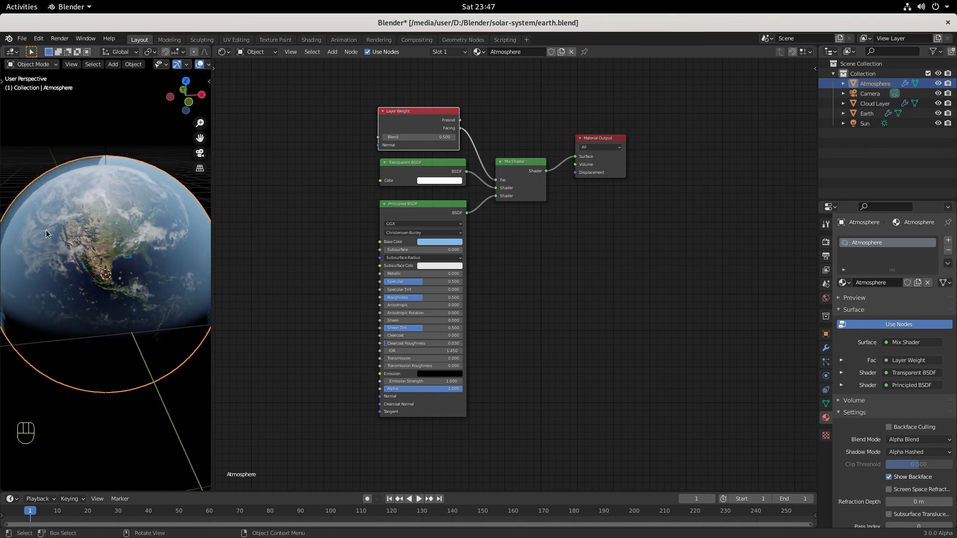
middle_drag(73, 262, 155, 248)
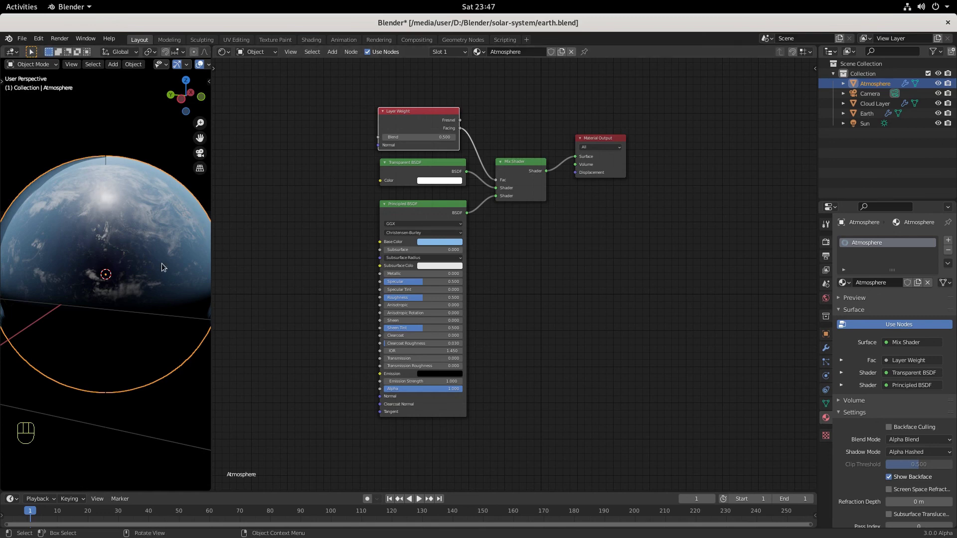
scroll(391, 111, up, 4)
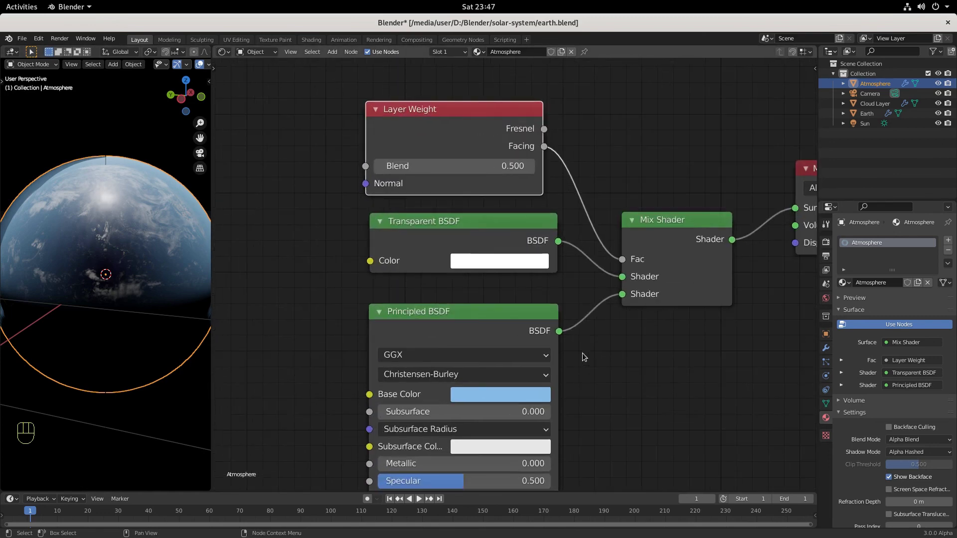
drag(212, 269, 307, 275)
middle_drag(232, 305, 4, 318)
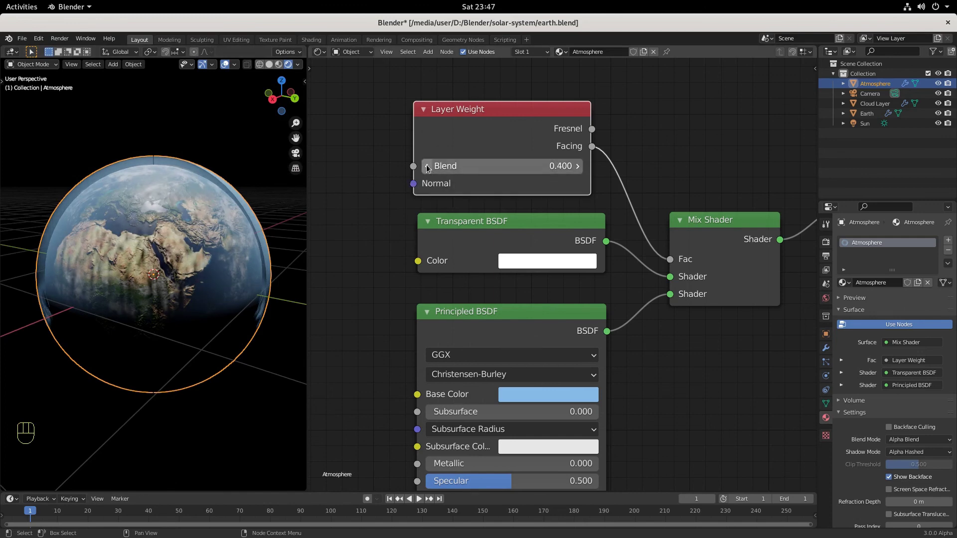
Set the Layer Weight node's Blend to 0.15.
double_click(519, 167)
text(0.15)
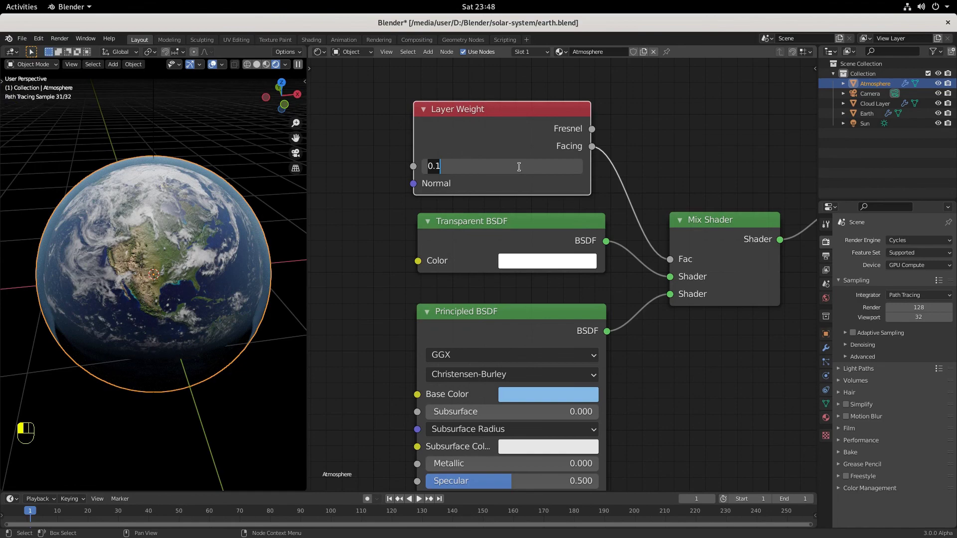
key(Return)
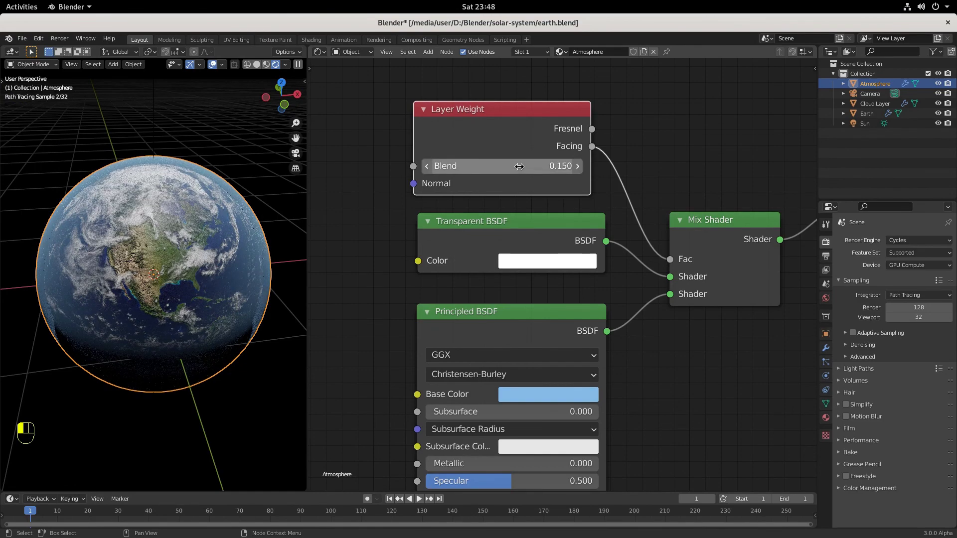
Reduce the Layer Weight node's Blend to 0.1 and check the atmosphere's edge around the globe.
scroll(227, 279, up, 5)
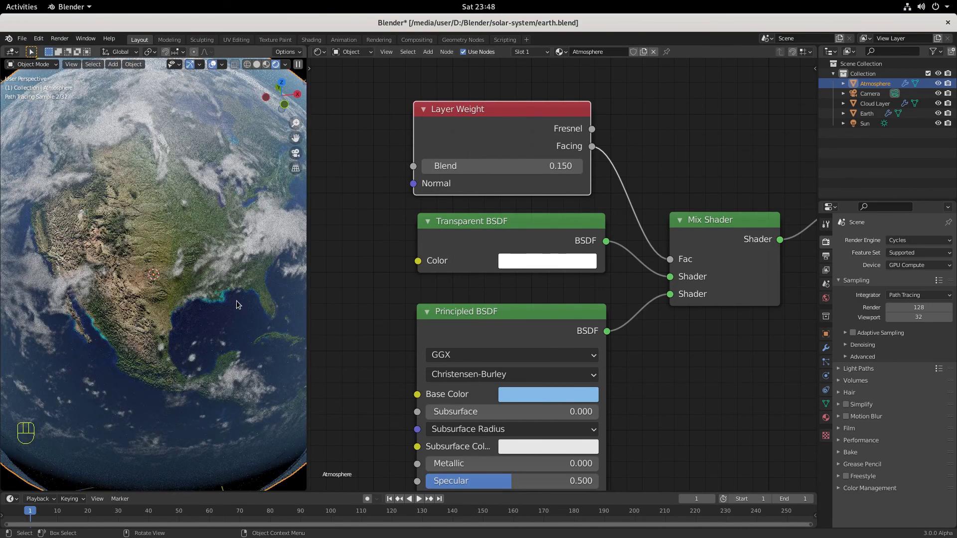
scroll(236, 300, down, 5)
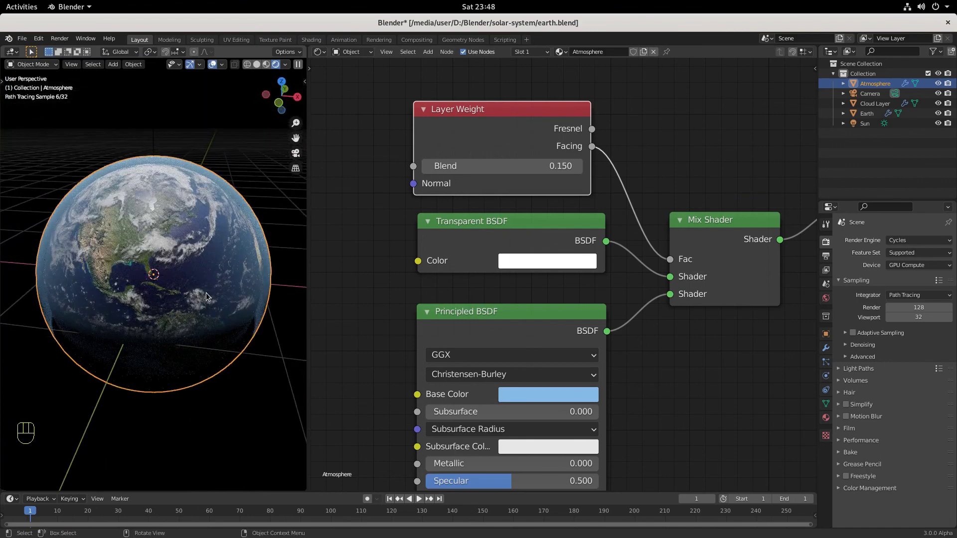
middle_drag(205, 292, 223, 283)
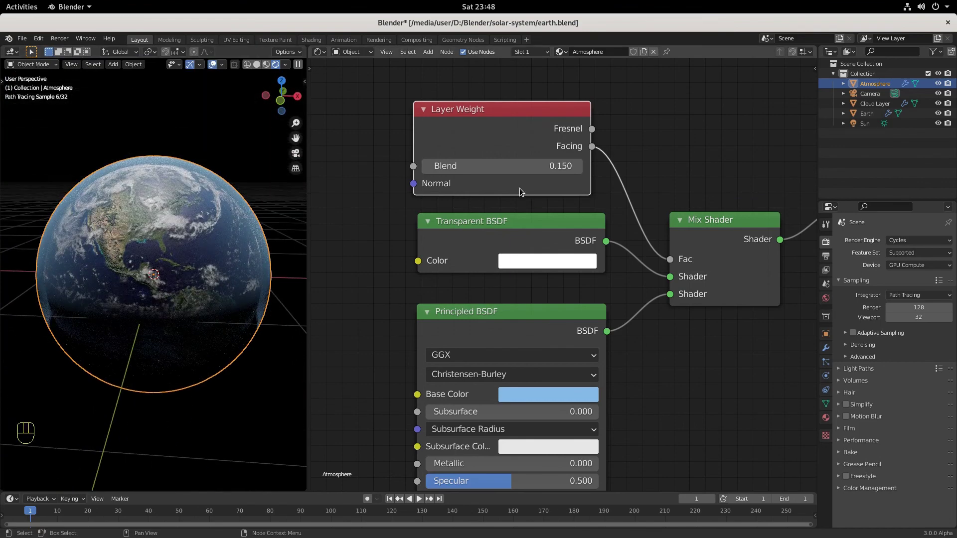
click(467, 168)
click(467, 168)
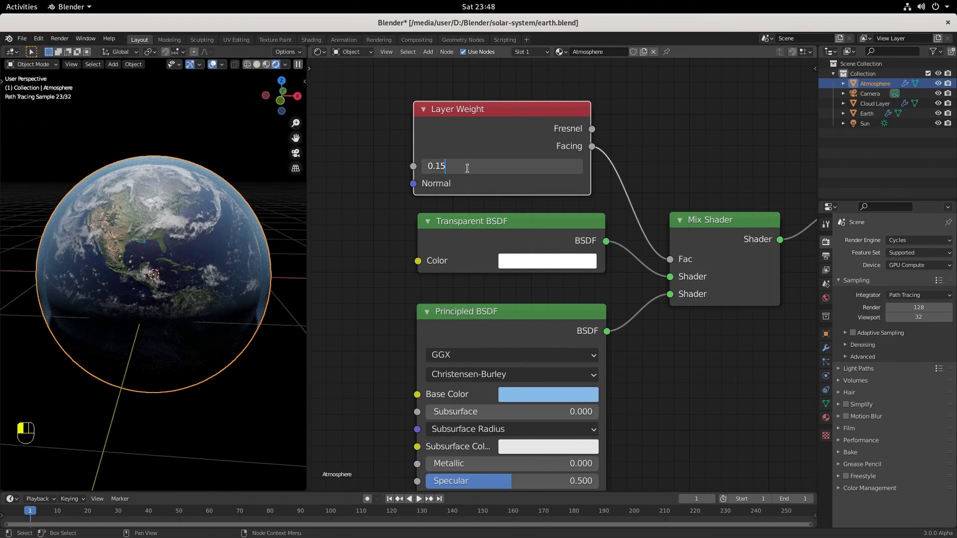
key(Return)
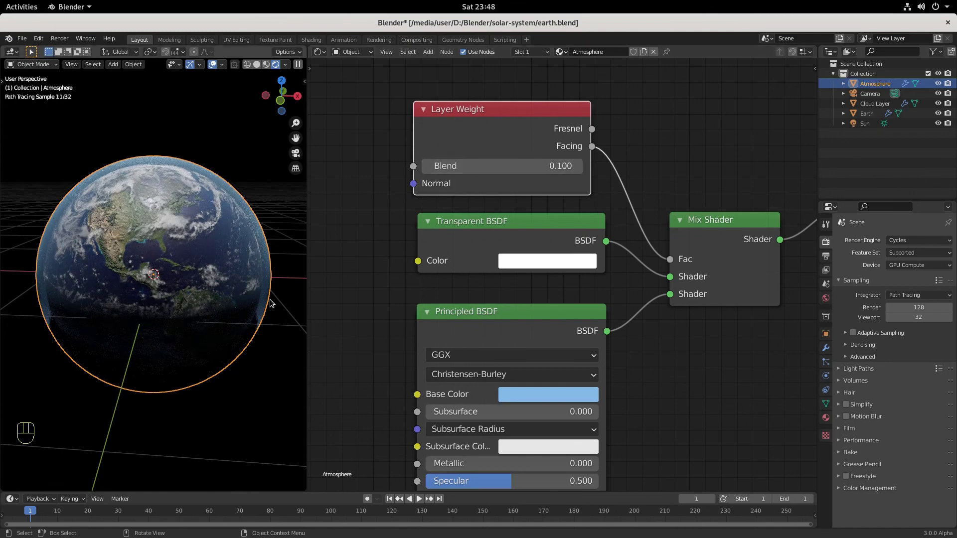
middle_drag(160, 266, 301, 303)
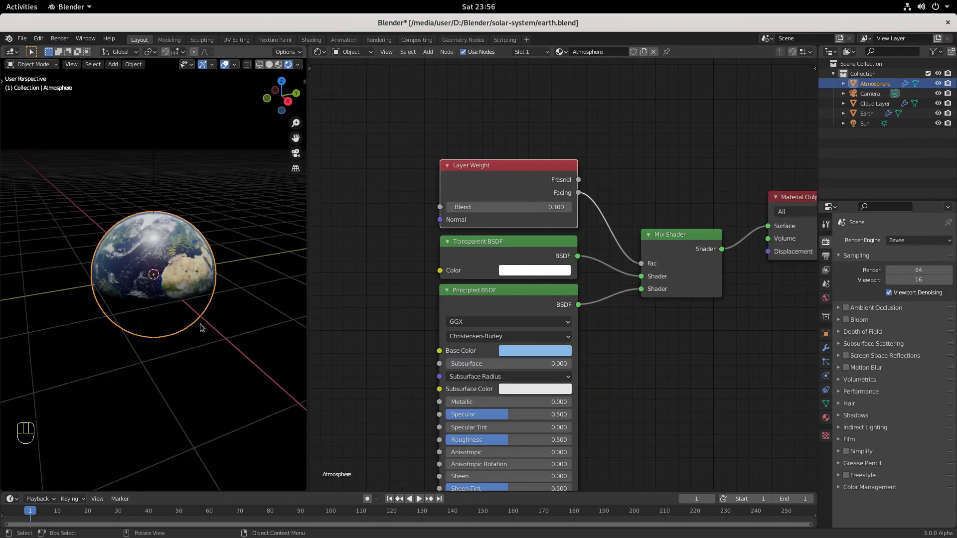
middle_drag(199, 324, 95, 213)
scroll(95, 213, up, 3)
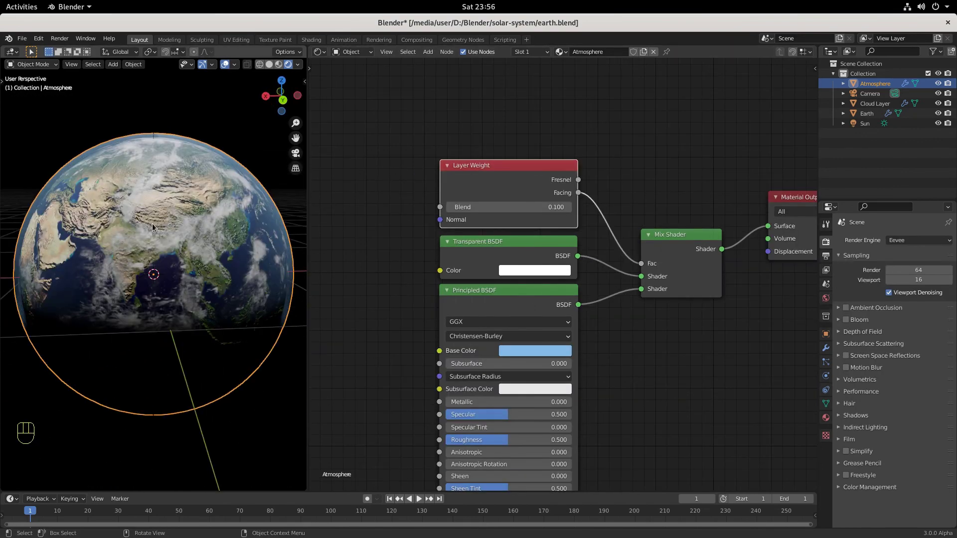